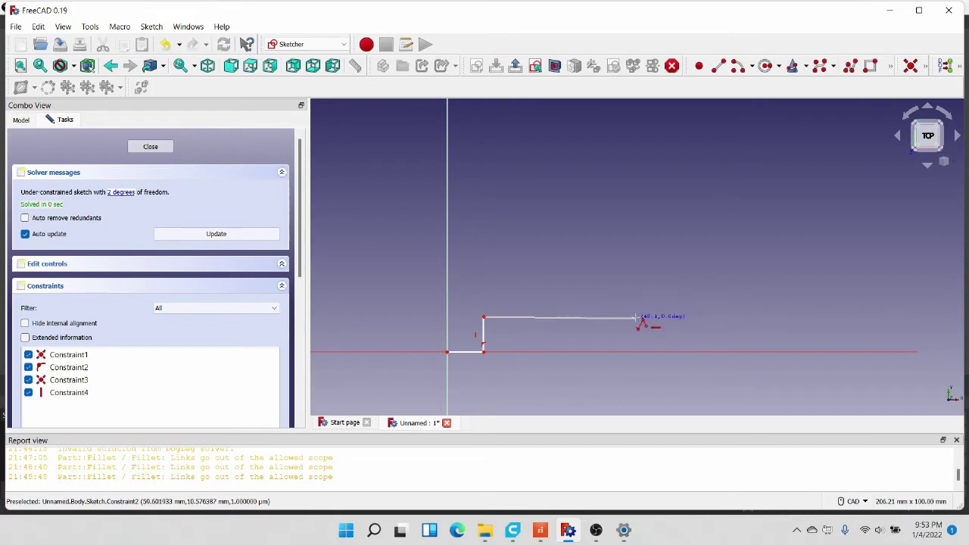
Step: Continue the polyline about 48 mm horizontally, 18 mm up, 11 mm back and 13 mm down to outline the hook
left_click(634, 318)
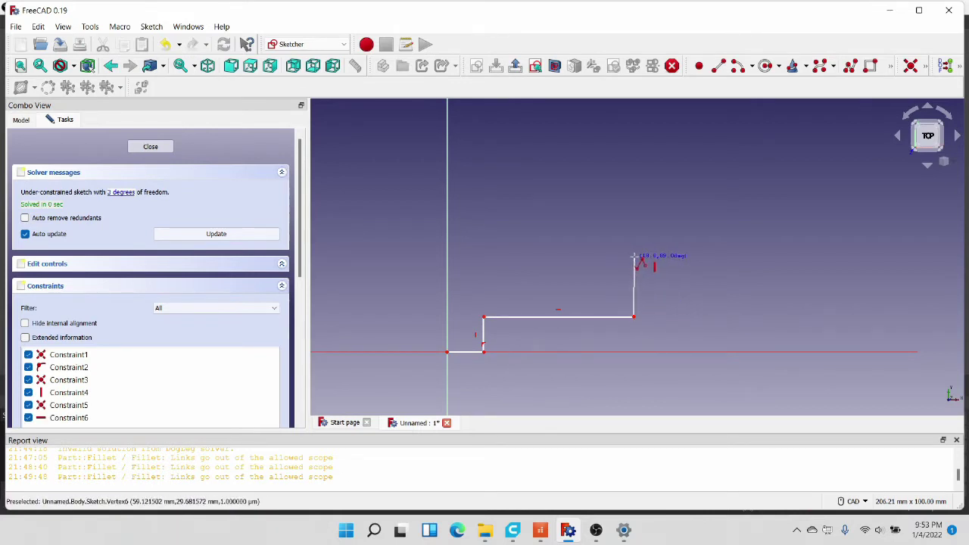
left_click(634, 261)
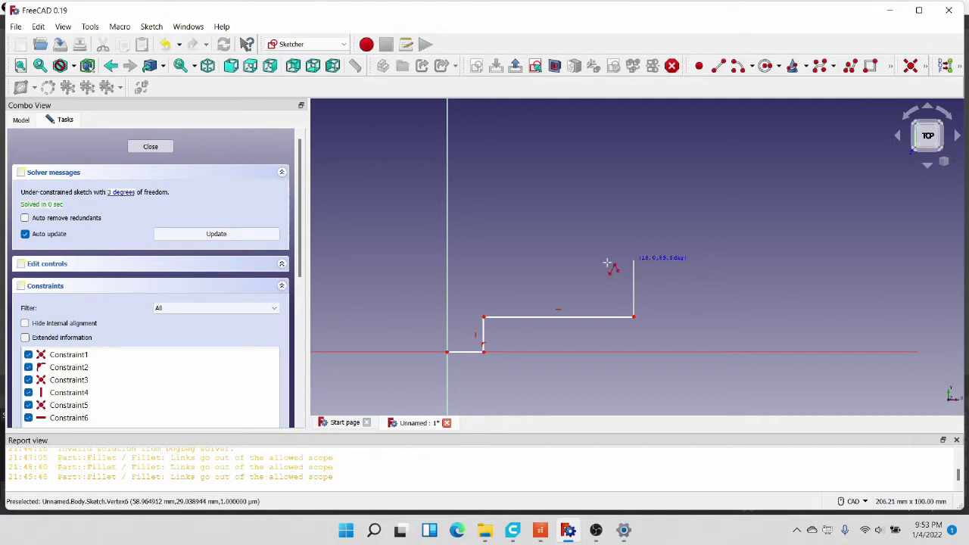
left_click(600, 260)
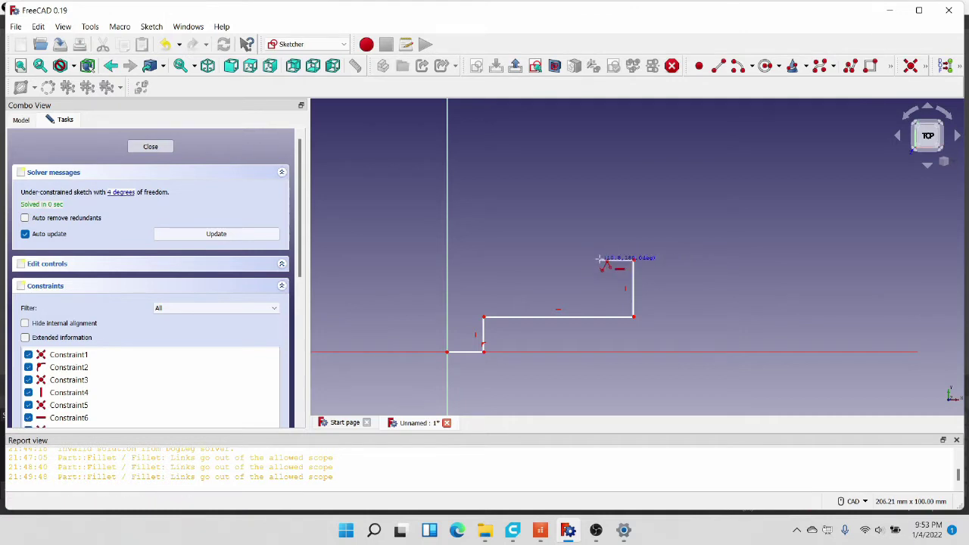
left_click(600, 259)
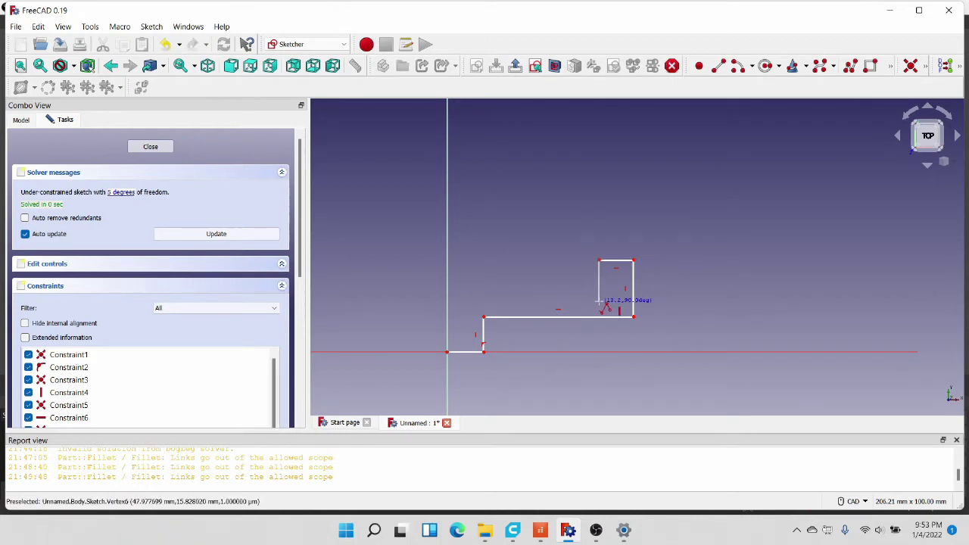
left_click(599, 301)
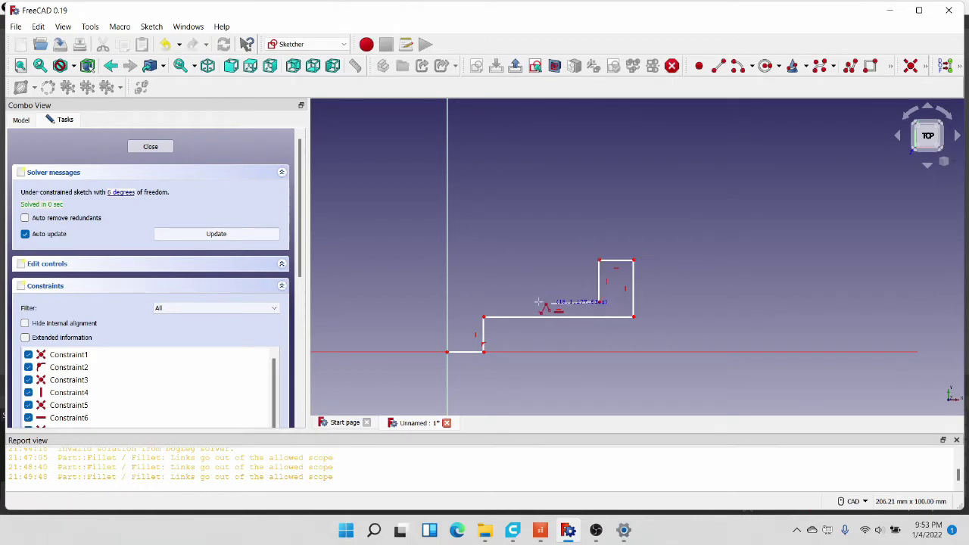
Step: Run the polyline back toward the upright, up to about 50.5 mm height, across to the vertical axis, and close it at the origin
left_click(484, 302)
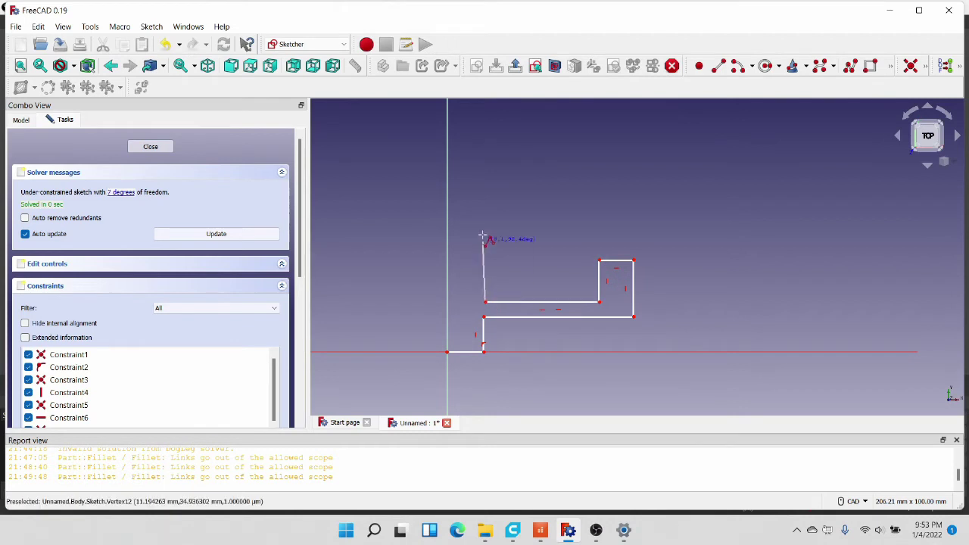
left_click(485, 191)
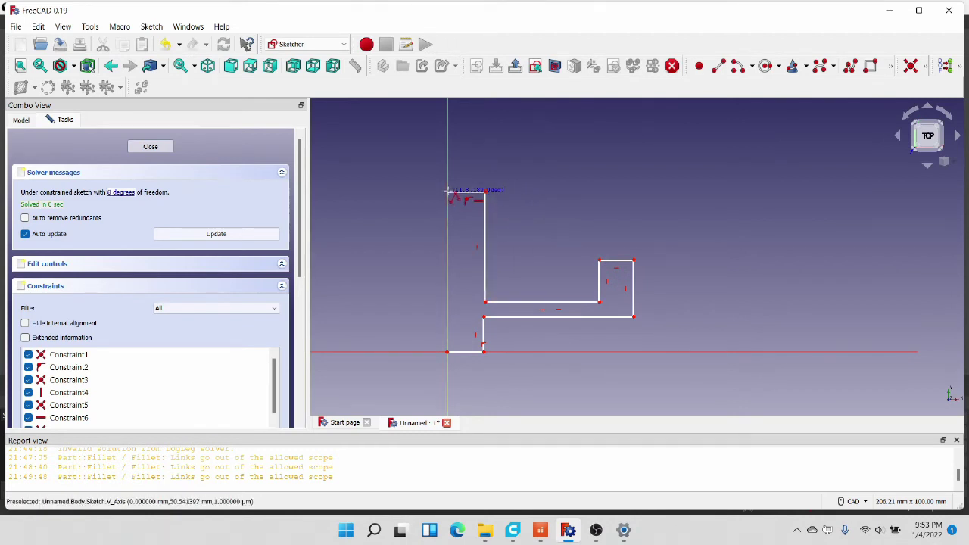
left_click(448, 192)
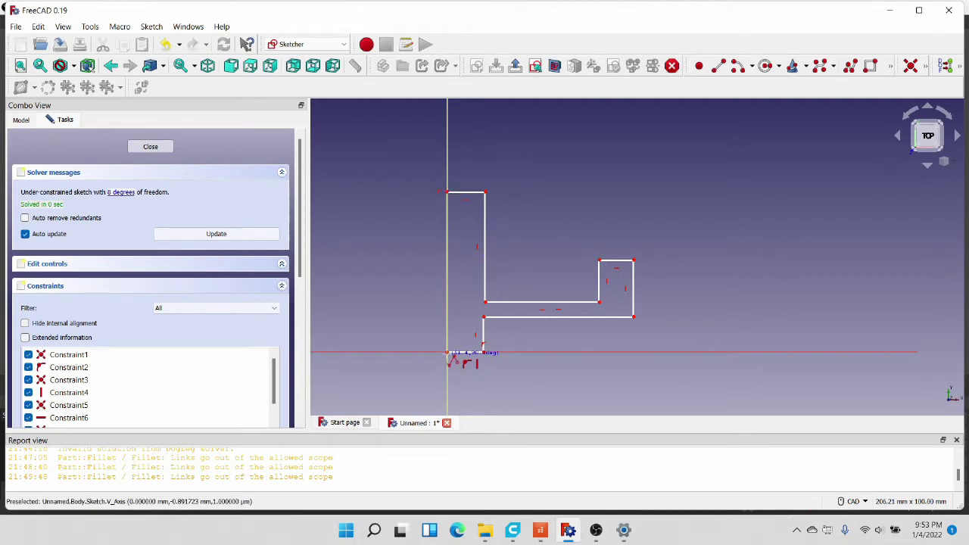
left_click(448, 351)
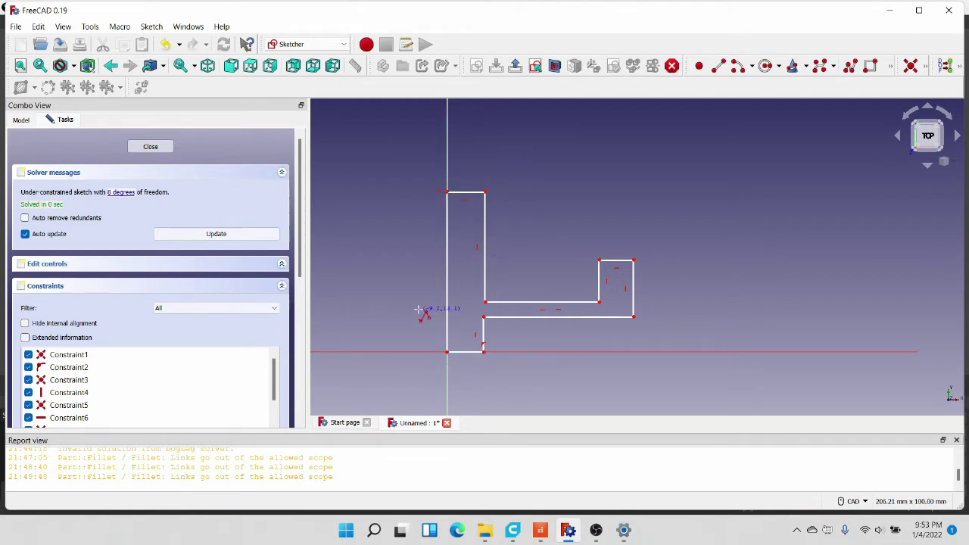
Step: Fillet the upper outer corner of the upright in the sketch profile
left_click(891, 68)
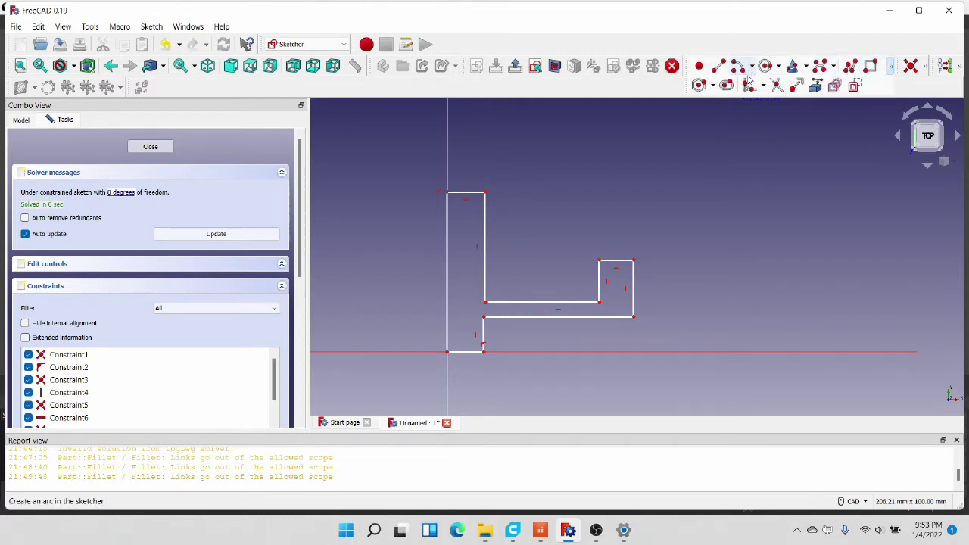
left_click(748, 84)
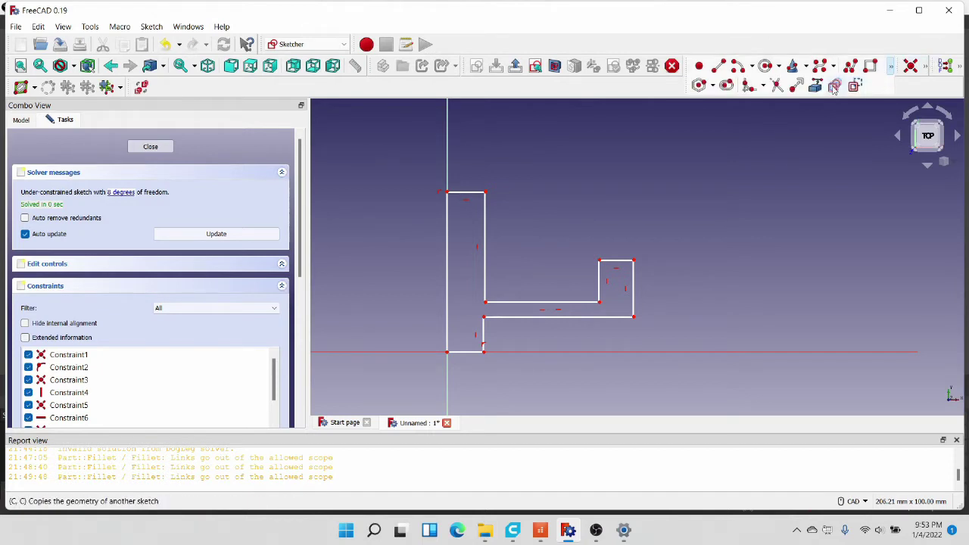
left_click(470, 193)
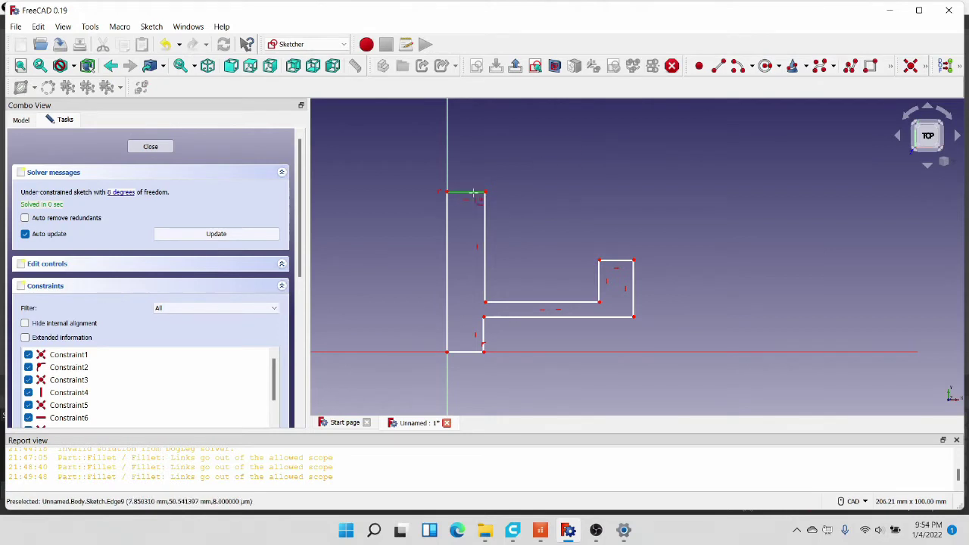
left_click(490, 239)
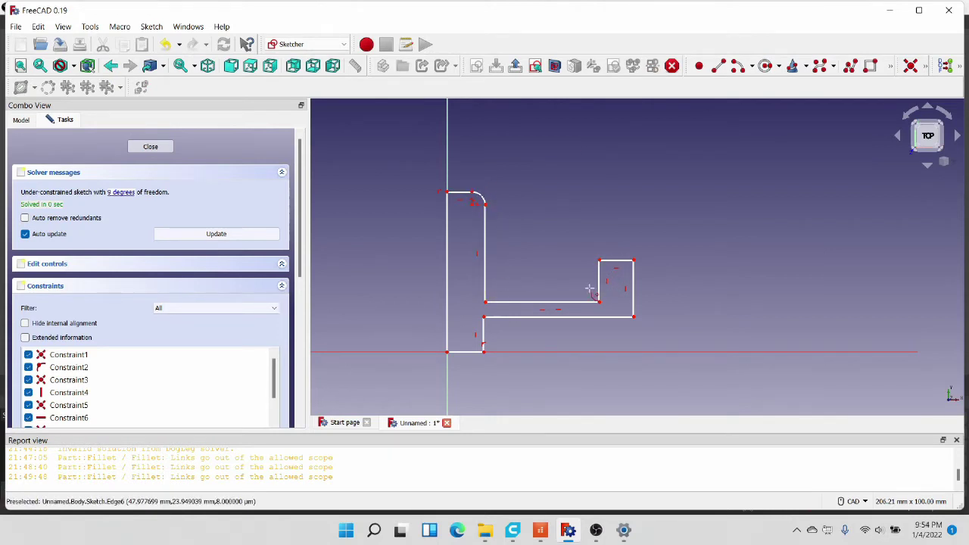
Step: Fillet the hook's inner corner, both top corners and lower outer corner, plus the upright's bottom outer corner
left_click(587, 302)
left_click(600, 285)
left_click(598, 272)
left_click(614, 260)
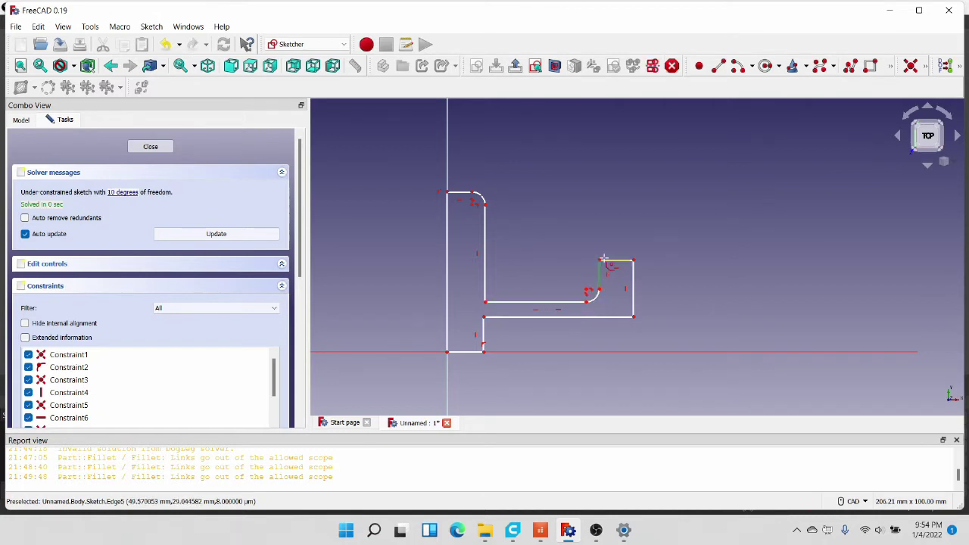
left_click(625, 261)
left_click(634, 306)
left_click(625, 316)
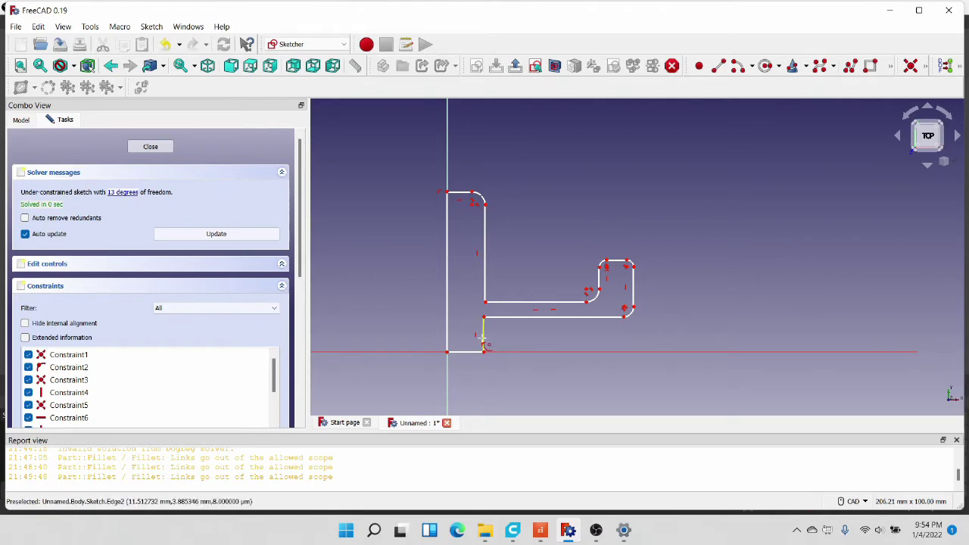
left_click(484, 345)
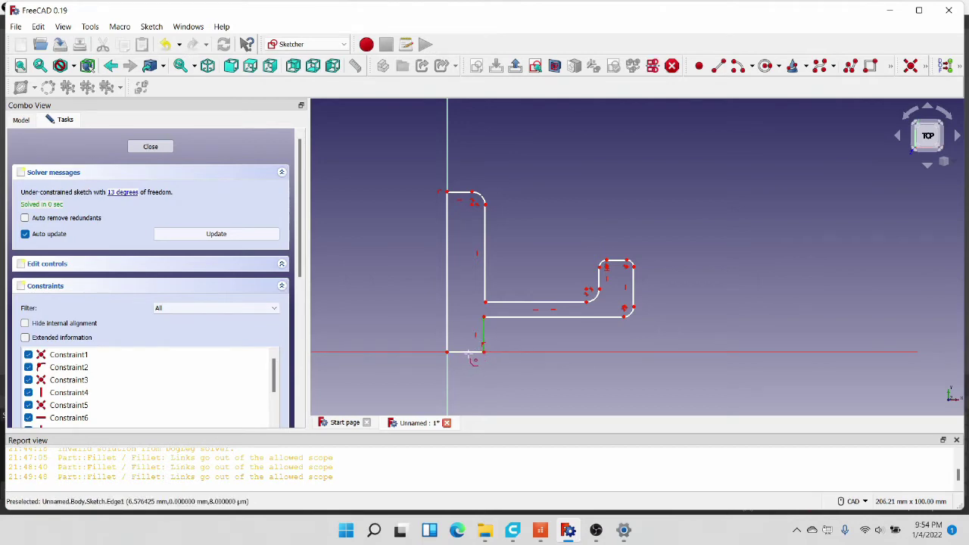
left_click(472, 352)
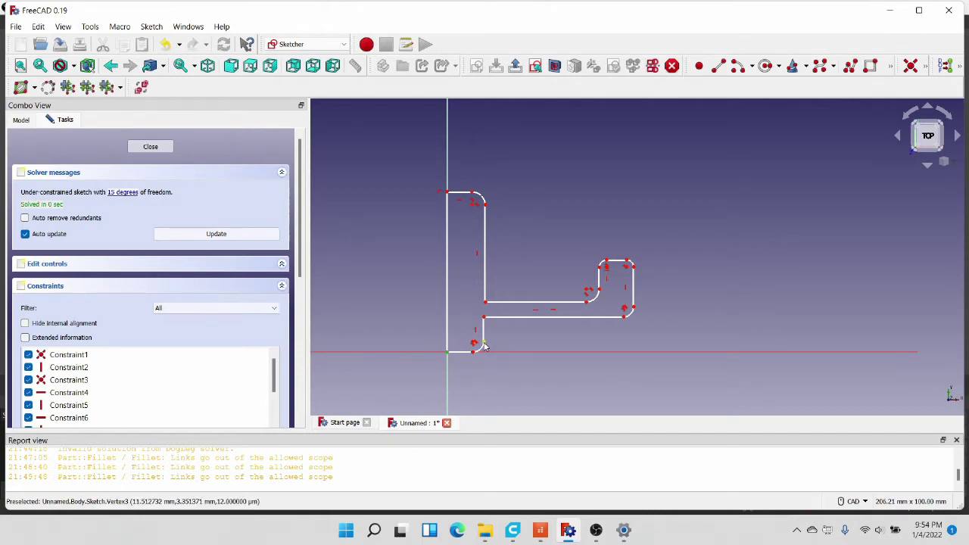
Step: Set the lower leg's horizontal width from the origin to 2 mm and its bottom fillet radius to 1 mm
left_click(485, 346)
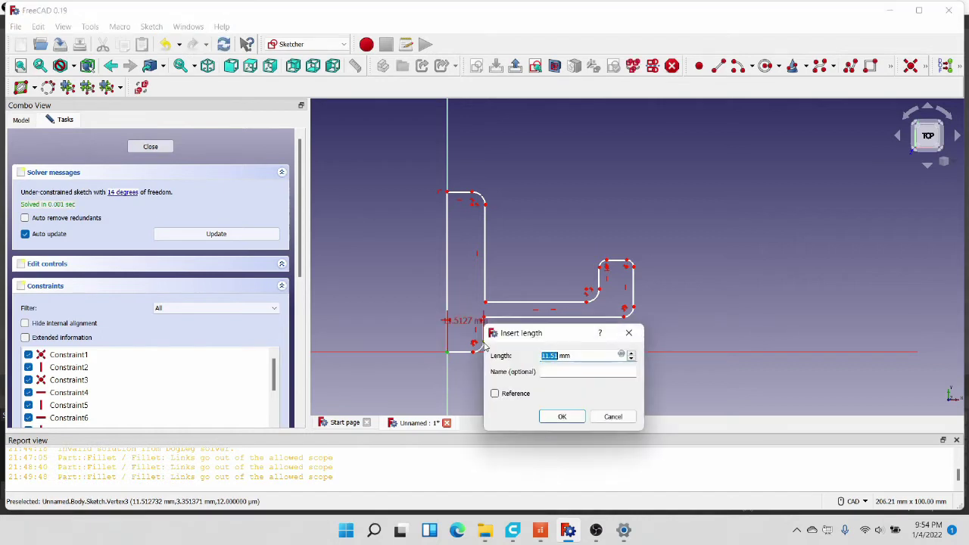
type("1")
key("Return")
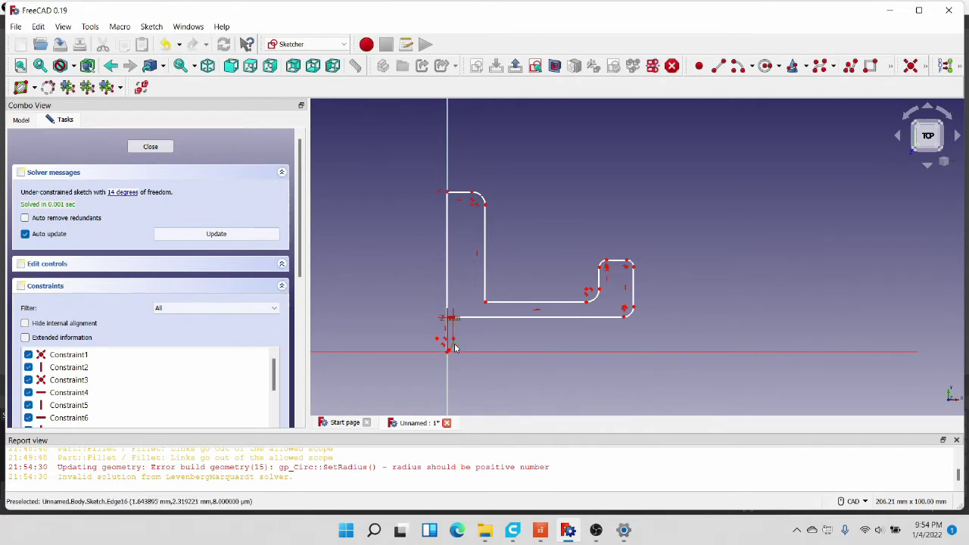
left_click(454, 347)
type("1")
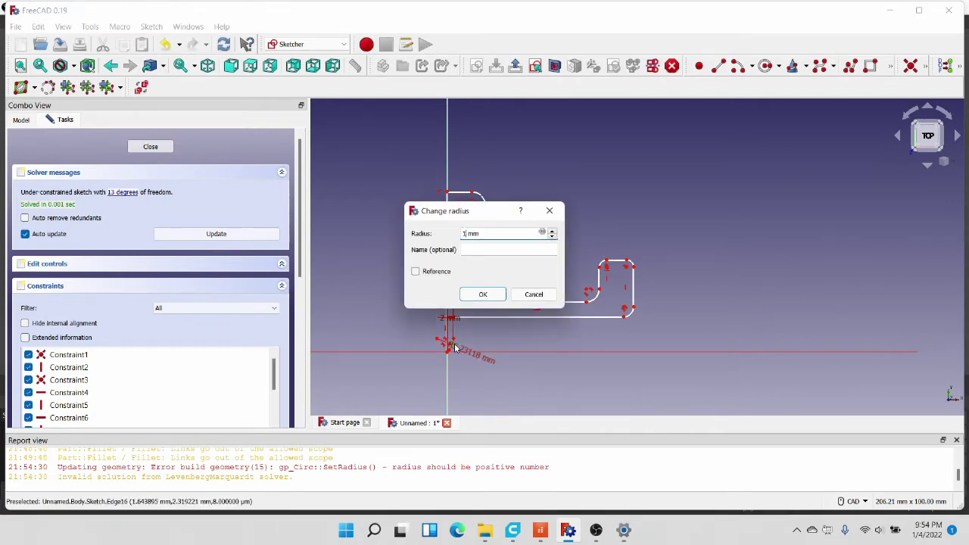
key("Return")
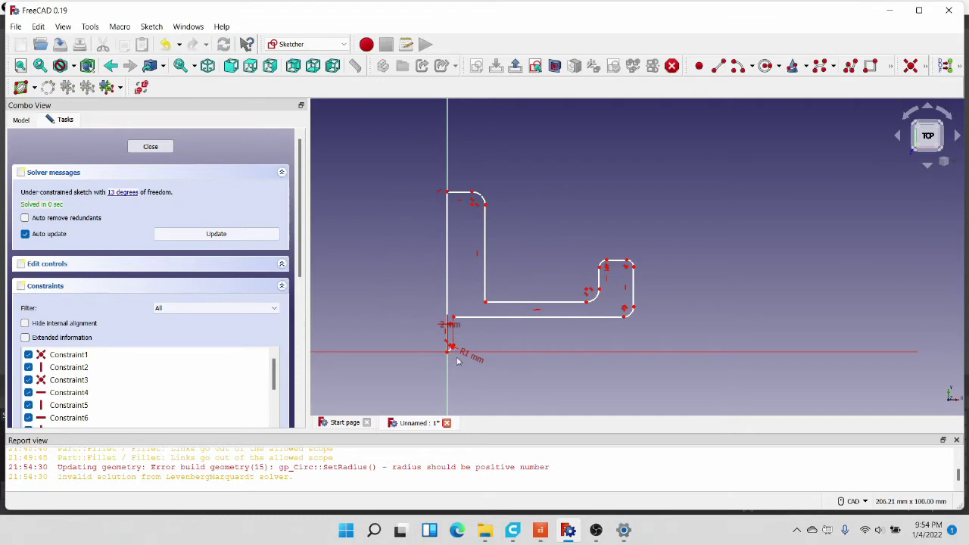
Step: Constrain the short slanted line at the base of the lower leg, starting at the origin, to be horizontal
scroll(456, 356, "up", 4)
scroll(454, 354, "up", 3)
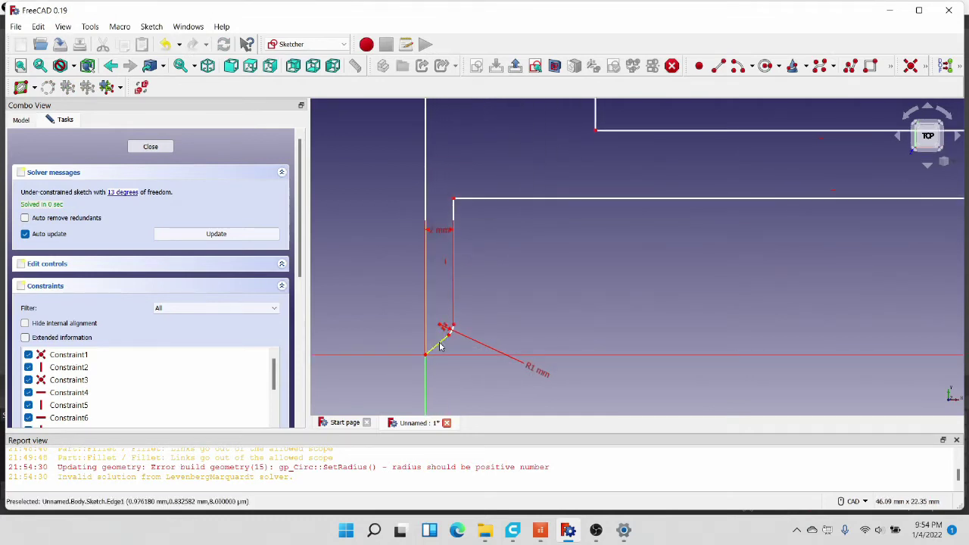
left_click(441, 348)
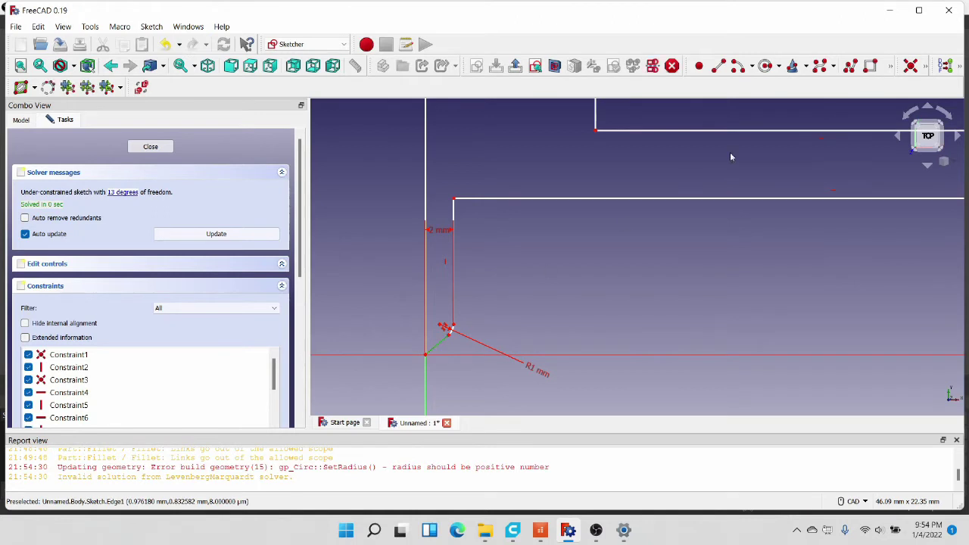
left_click(925, 66)
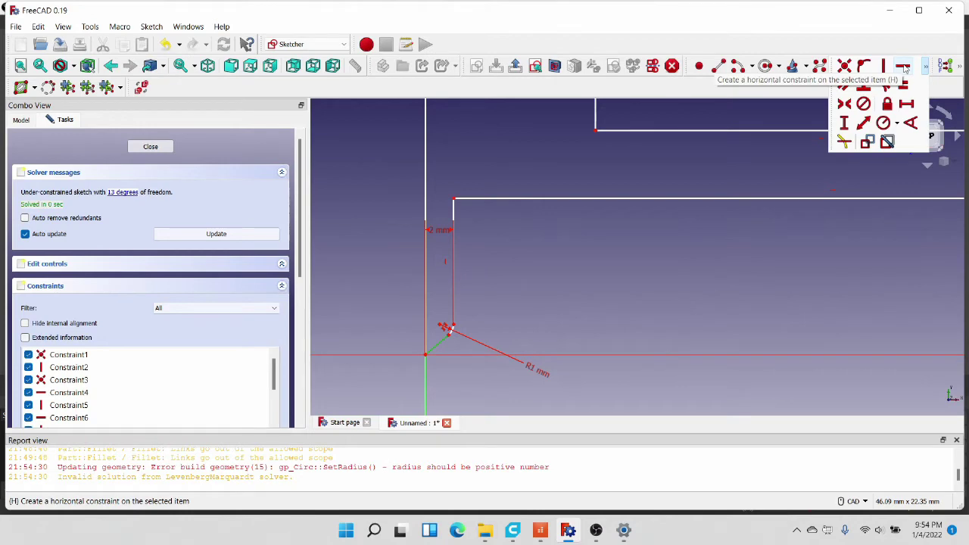
left_click(903, 66)
Step: Try to set the upright's width between its top fillet's lower endpoint and the top corner on the axis to 2 mm
key("Up")
key("Down")
key("Down")
key("Down")
key("Down")
key("Down")
key("Down")
key("Down")
key("Down")
key("Down")
key("Down")
key("Down")
key("Down")
key("Down")
key("Down")
key("Down")
key("Down")
key("Down")
key("Down")
key("Down")
key("Down")
key("Up")
key("Up")
key("Up")
key("Up")
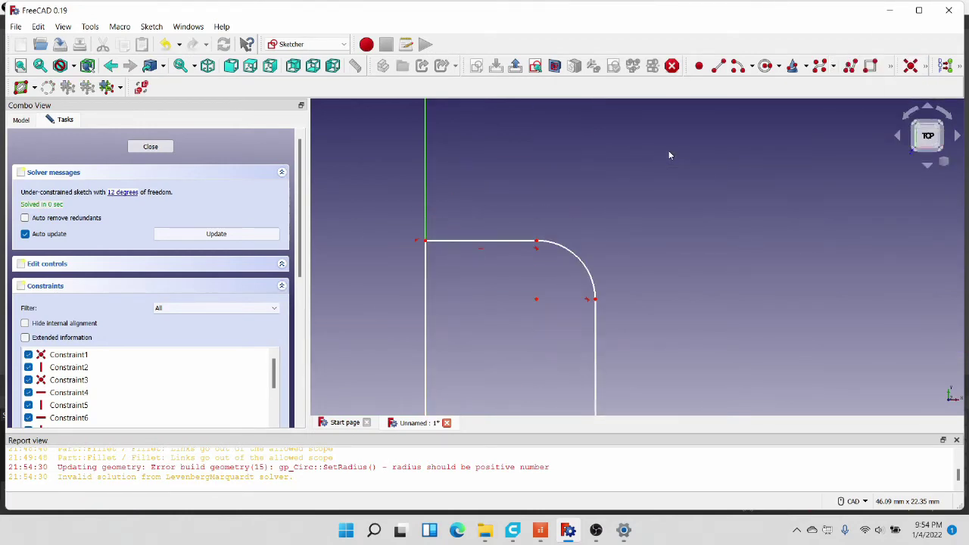
left_click(595, 302)
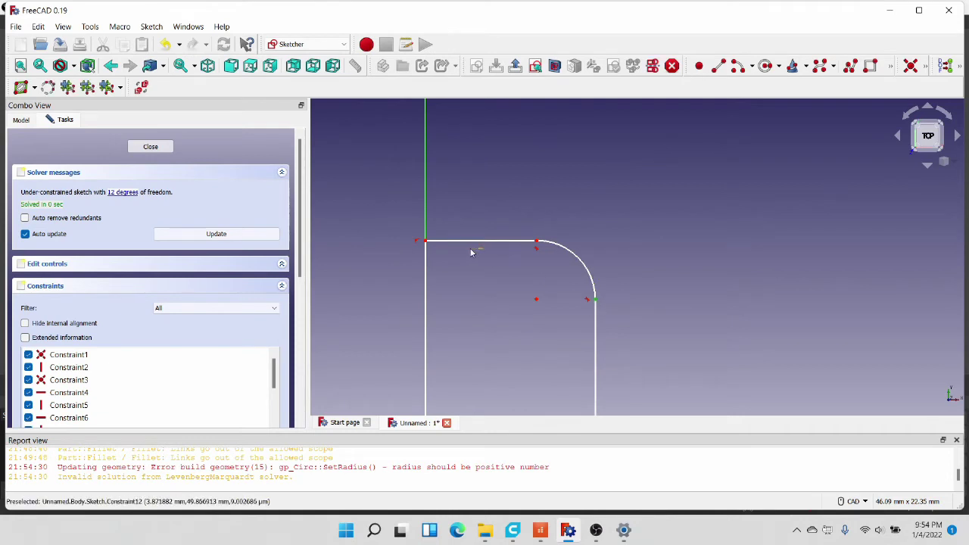
left_click(426, 242)
type("2")
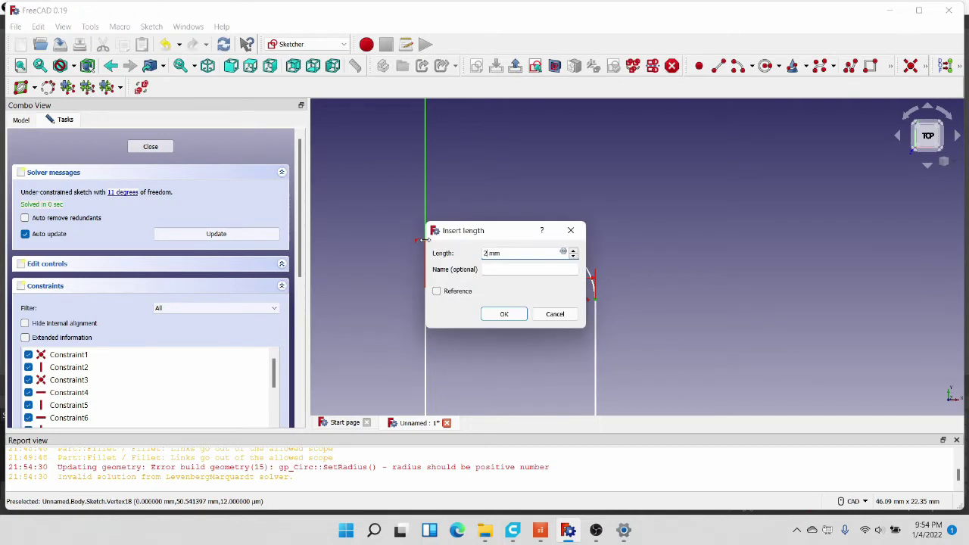
key("Return")
key("Return")
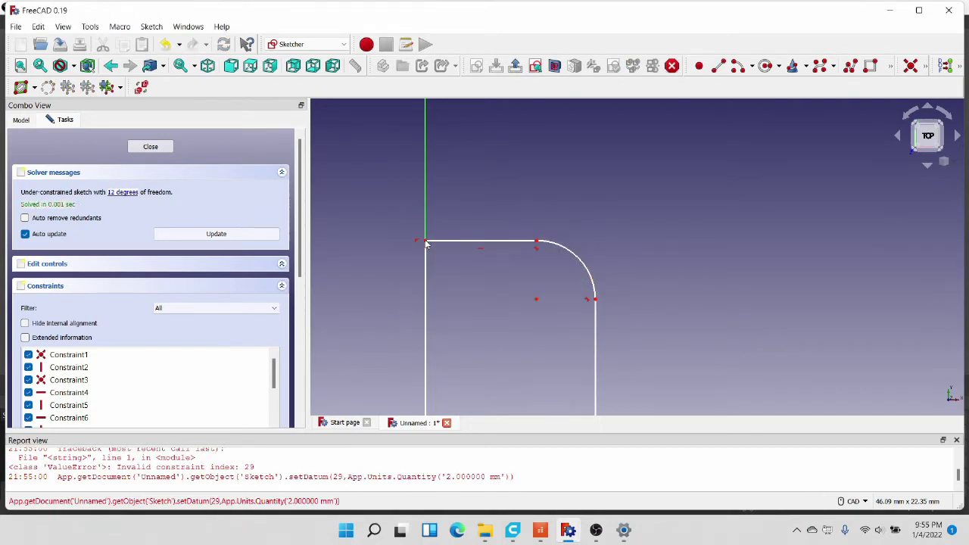
Step: Set the radius of the fillet at the upright's upper outer corner to 1 mm
left_click(567, 250)
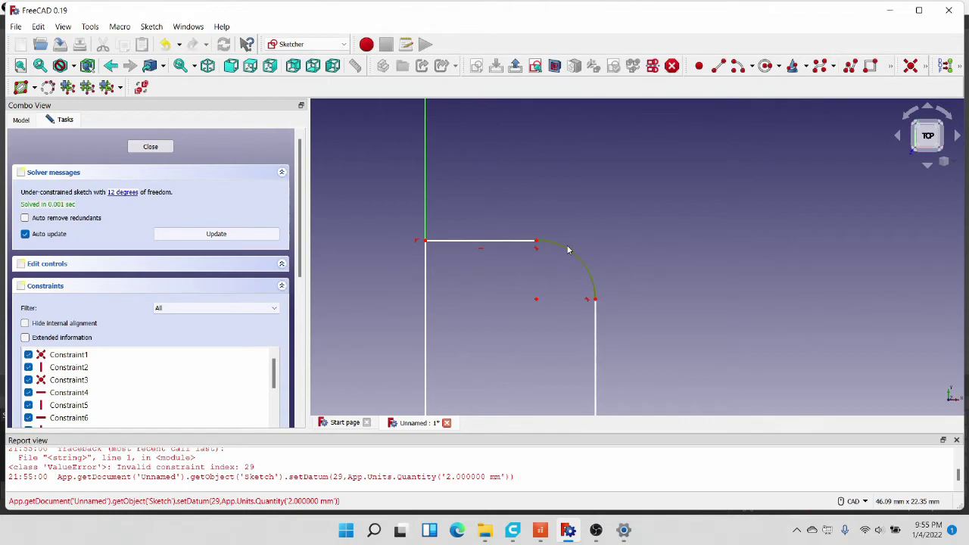
key("k")
key("r")
type("1")
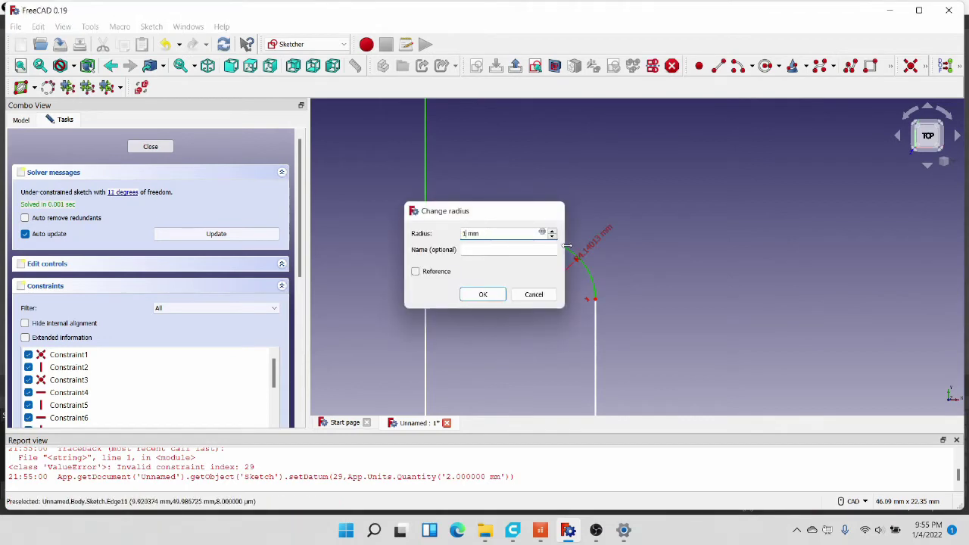
key("Return")
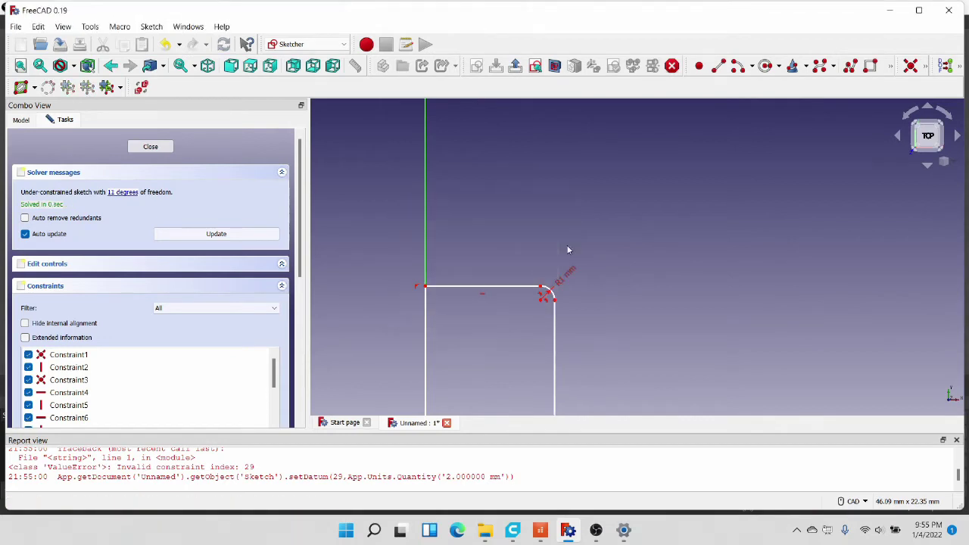
Step: Set the horizontal distance from the upright's top corner on the axis to the top fillet's lower endpoint to 2 mm
left_click(556, 304)
left_click(574, 311)
left_click(555, 300)
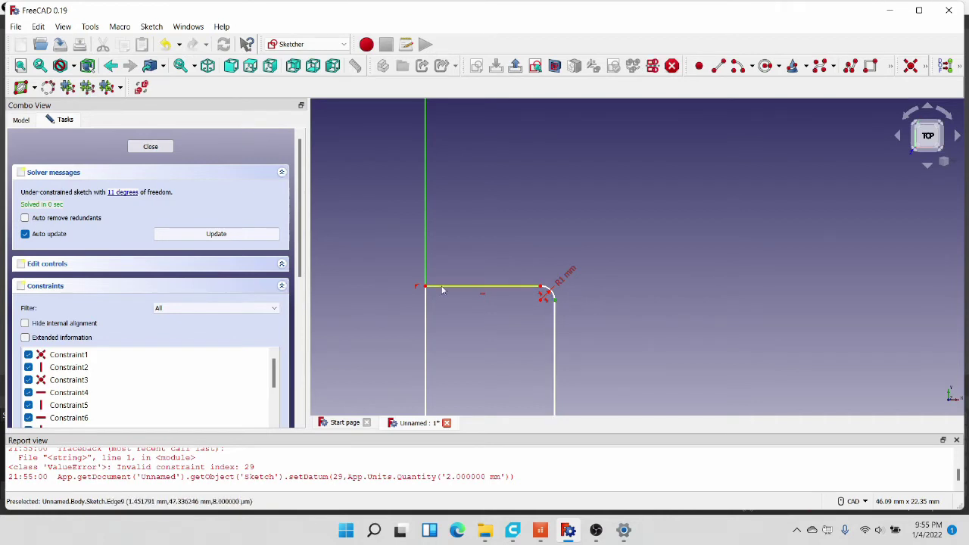
left_click(425, 290)
key("l")
type("2")
key("Return")
Step: Set the length of the upright's vertical edge along the axis to 30 mm
scroll(600, 326, "down", 3)
scroll(600, 326, "up", 2)
key("Down")
key("Up")
key("Up")
key("Up")
key("Up")
key("Up")
key("Up")
key("Up")
key("Up")
key("Up")
key("Up")
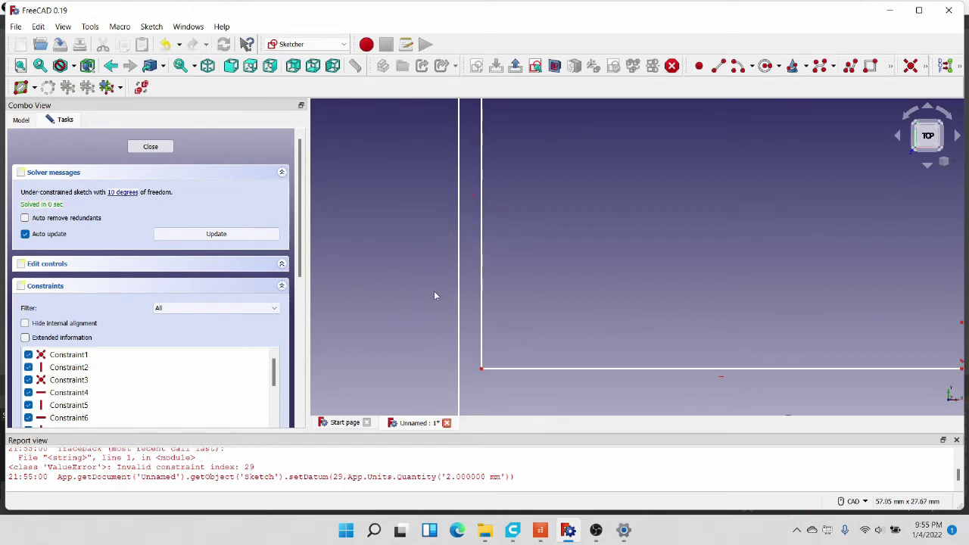
left_click(459, 300)
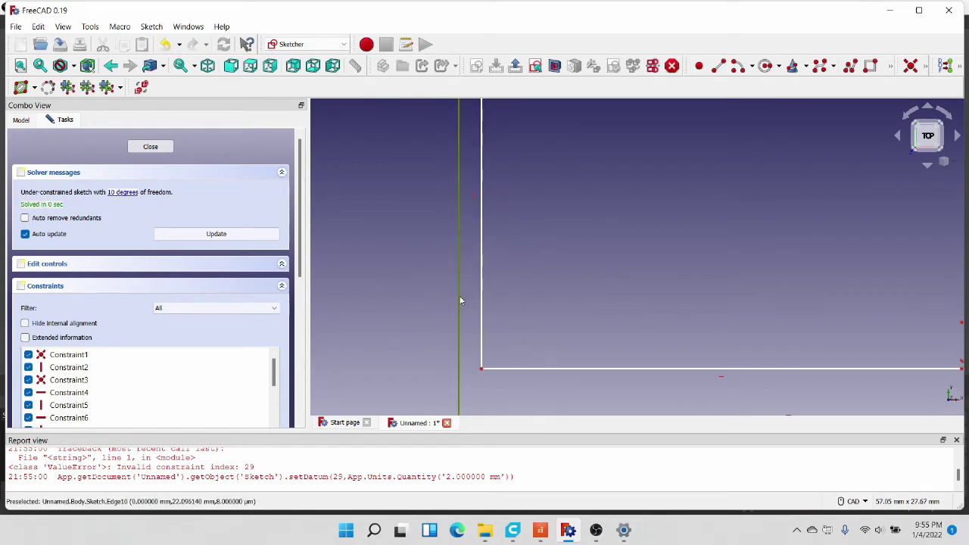
type("i")
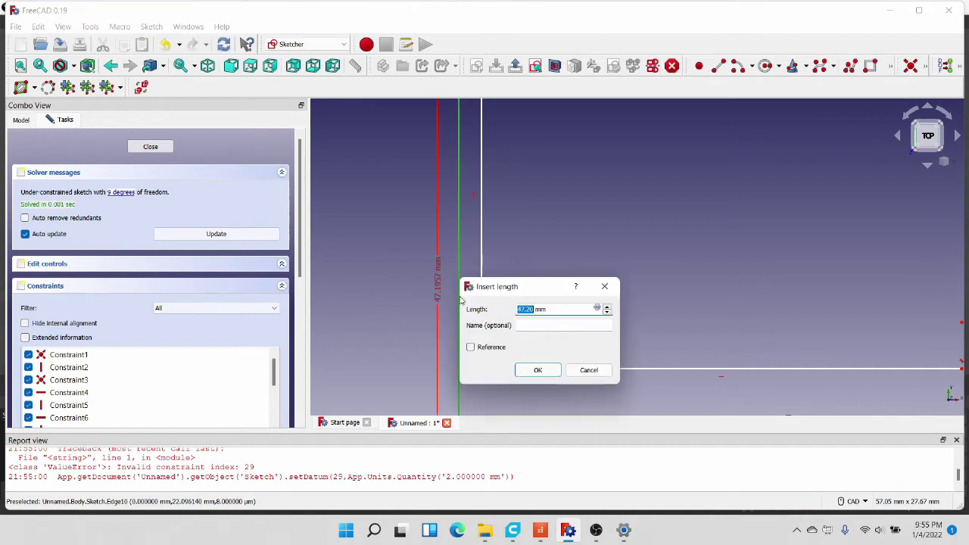
type("30")
key("Return")
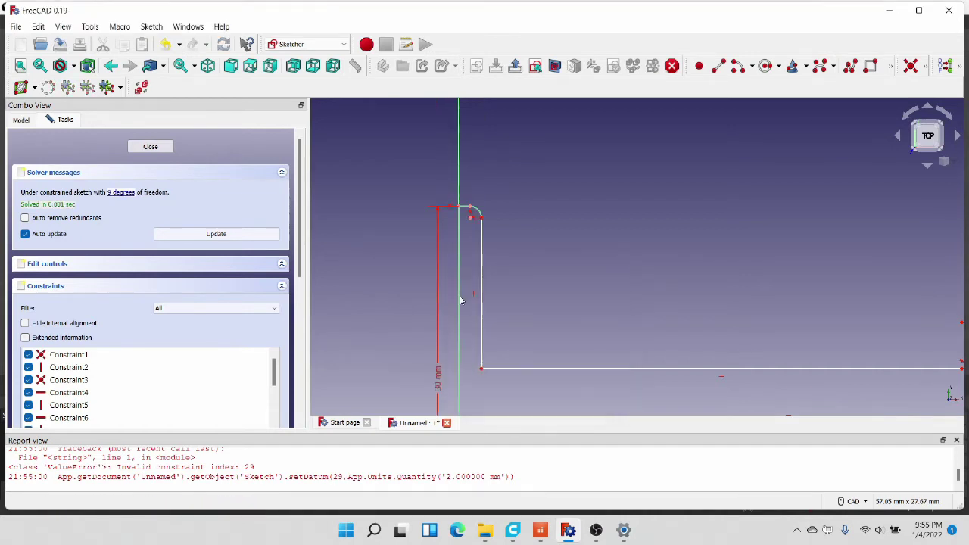
Step: Set the vertical distance from the upright's base to the arm's lower inner corner to 8 mm, and move that dimension clear of the outline
key("Up")
key("Down")
key("Down")
key("Down")
key("Down")
key("Down")
key("Down")
key("Down")
key("Down")
key("Down")
key("Down")
key("Down")
key("Down")
key("Down")
key("Down")
key("Down")
key("Down")
key("Up")
key("Up")
key("Up")
key("Up")
key("Up")
key("Up")
key("Up")
key("Up")
key("Up")
key("Up")
key("Up")
key("Up")
key("Up")
key("Up")
key("Up")
key("Up")
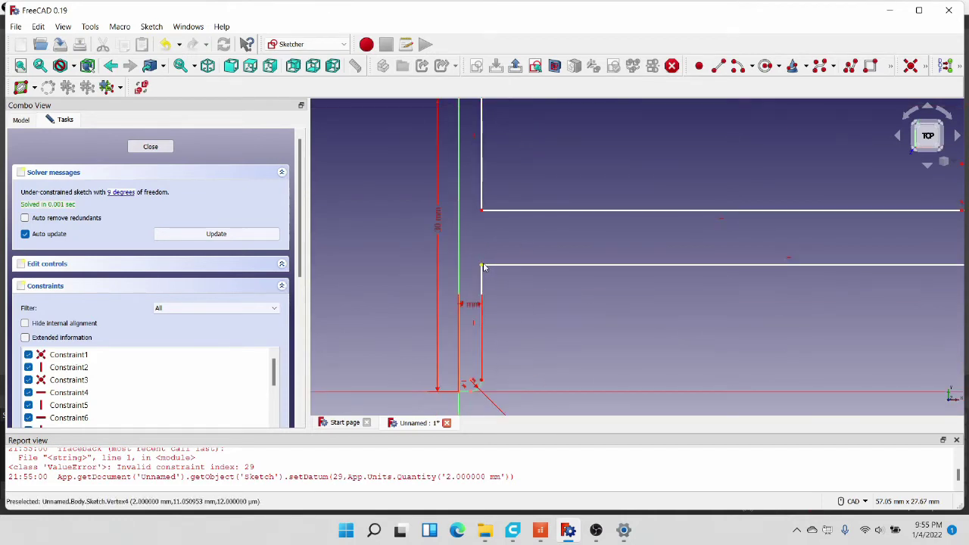
left_click(481, 267)
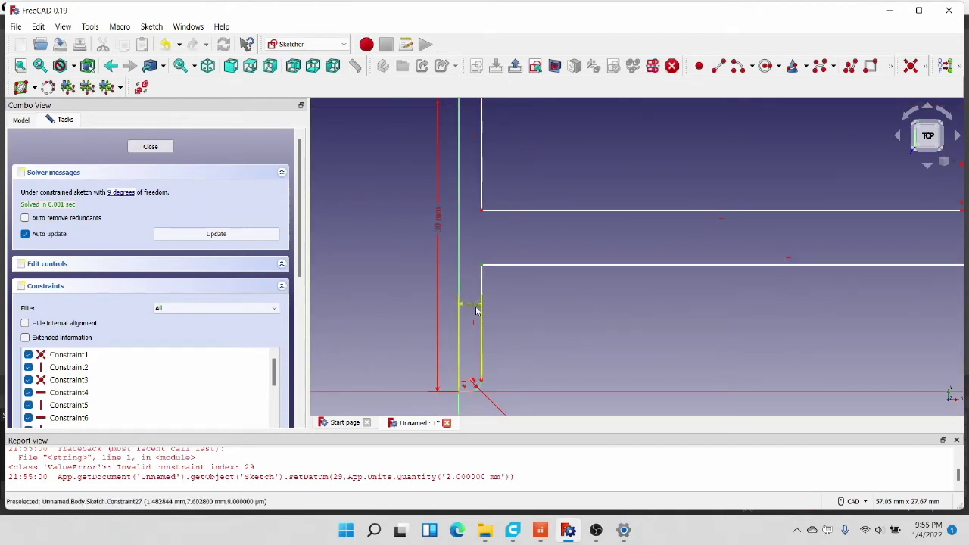
left_click(471, 394)
key("i")
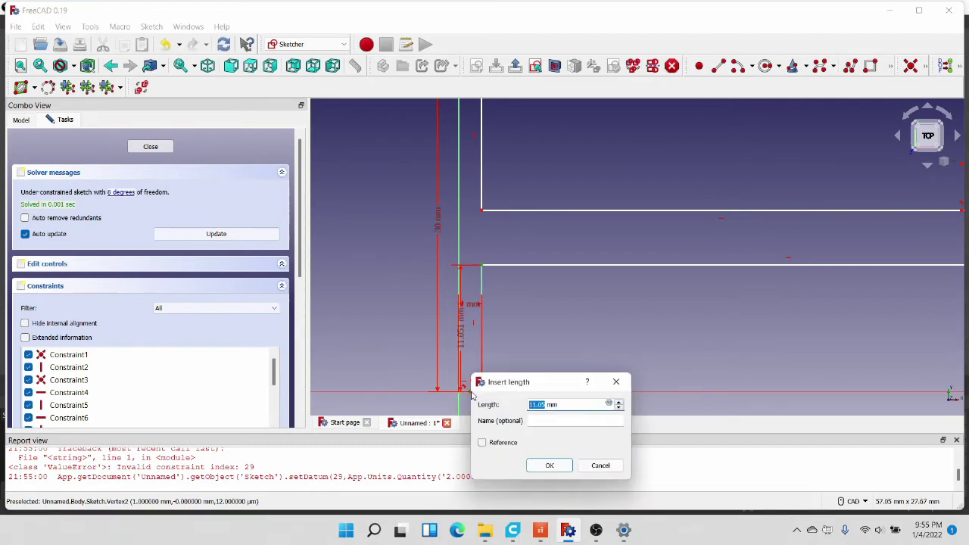
type("8")
key("Return")
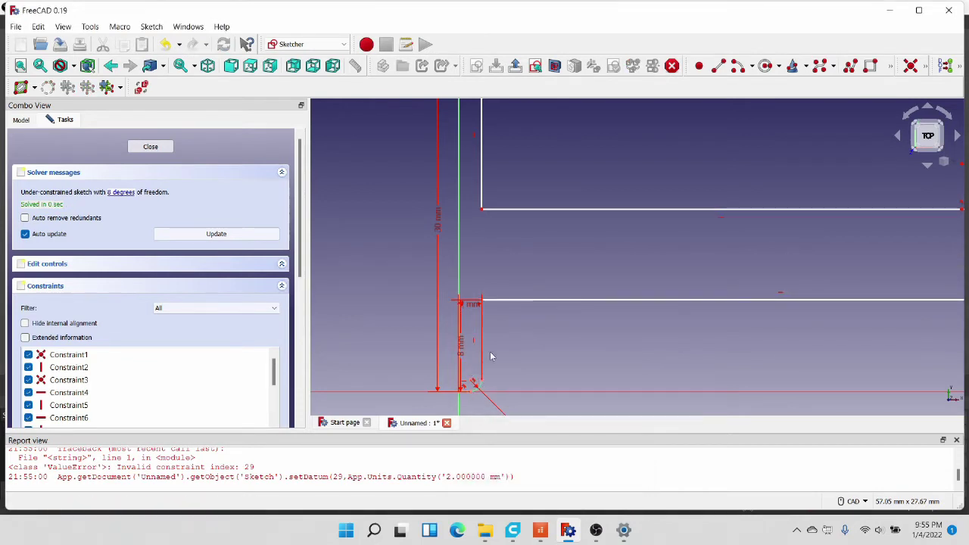
left_click_drag(464, 348, 383, 350)
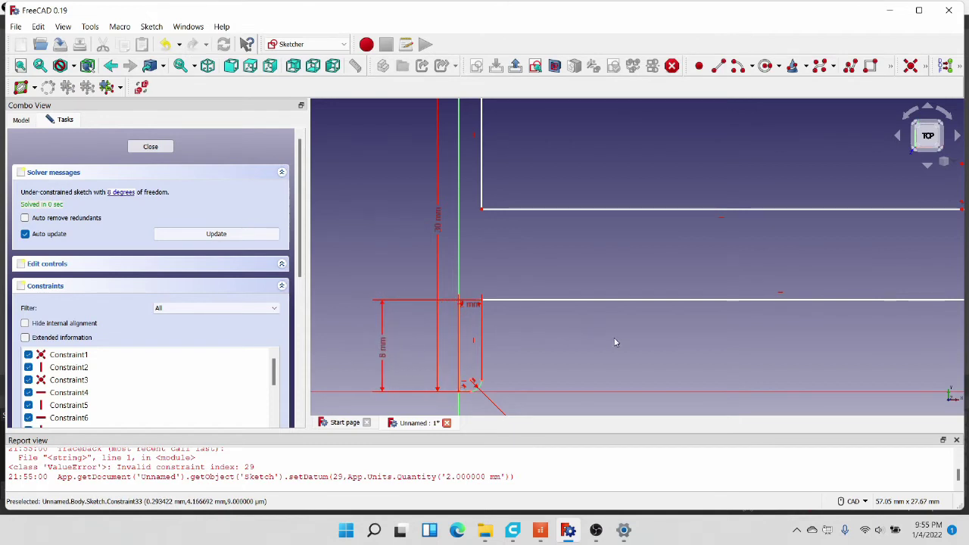
Step: Set the radius of the large fillet at the hook's outer lower corner to 5 mm
key("Right")
key("Right")
key("Left")
key("Left")
key("Left")
key("Left")
key("Left")
key("Left")
key("Left")
key("Left")
key("Left")
key("Left")
key("Left")
key("Left")
key("Up")
key("Down")
key("Down")
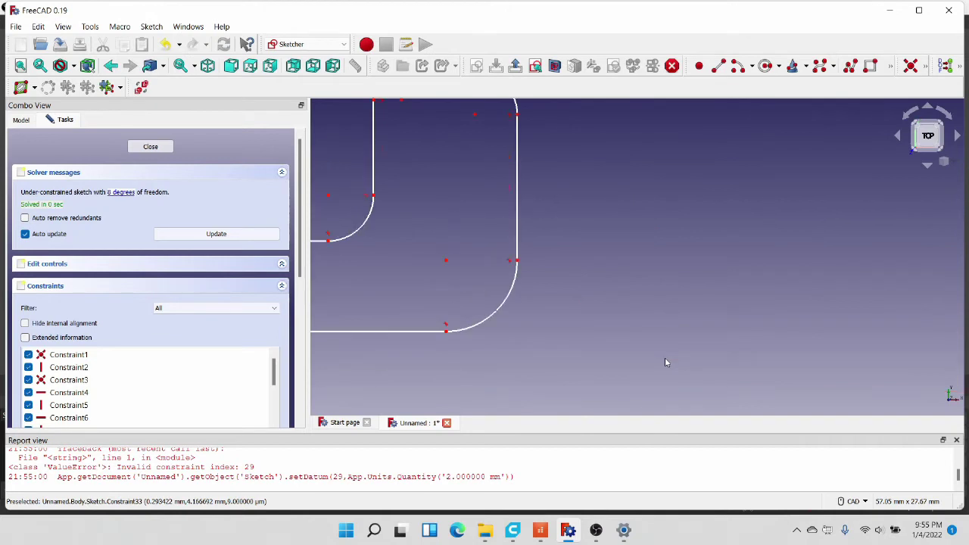
key("Down")
key("Down")
key("Left")
key("Left")
key("Right")
key("Right")
key("Right")
key("Right")
left_click(631, 366)
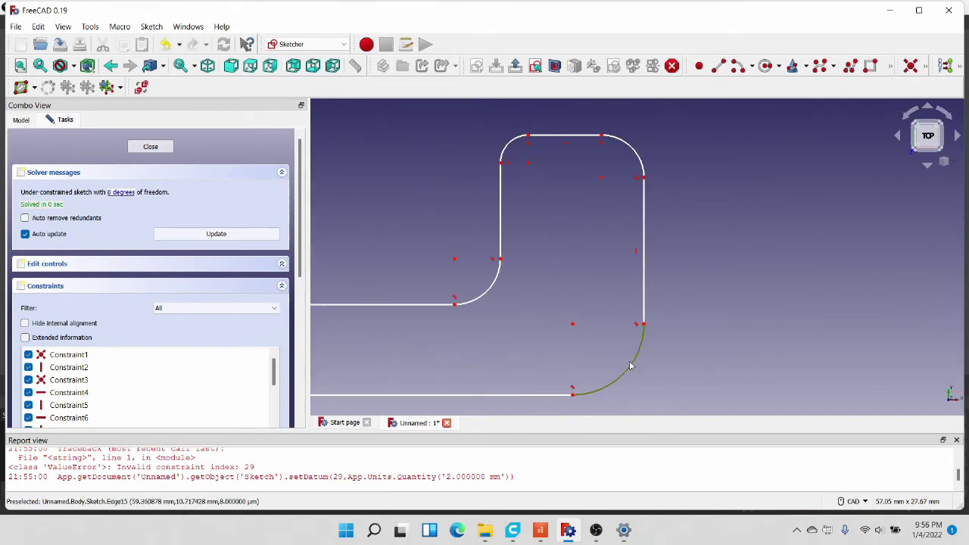
type("kr")
type("5")
key("Return")
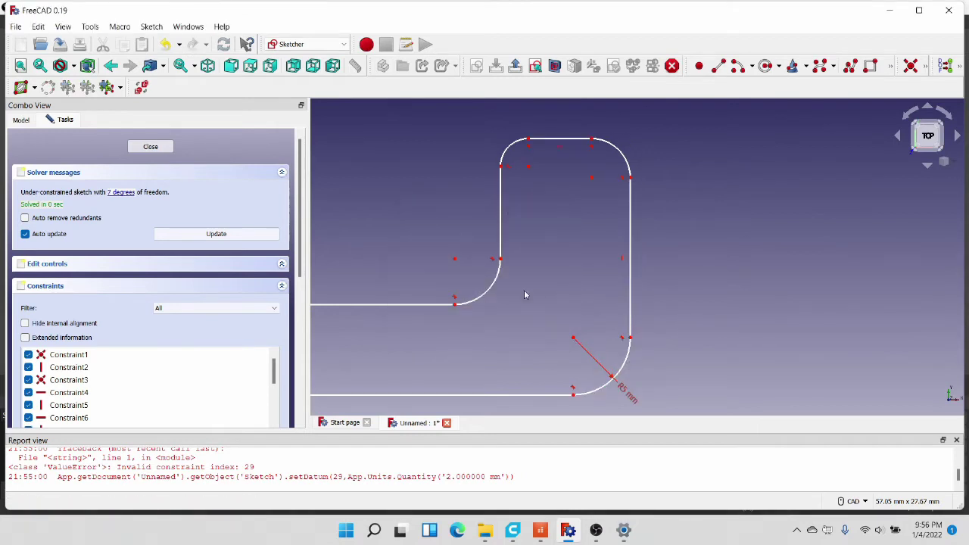
Step: Make the hook's inner lower fillet and two top fillets share the same radius, and set it to 1.5 mm
left_click(487, 297)
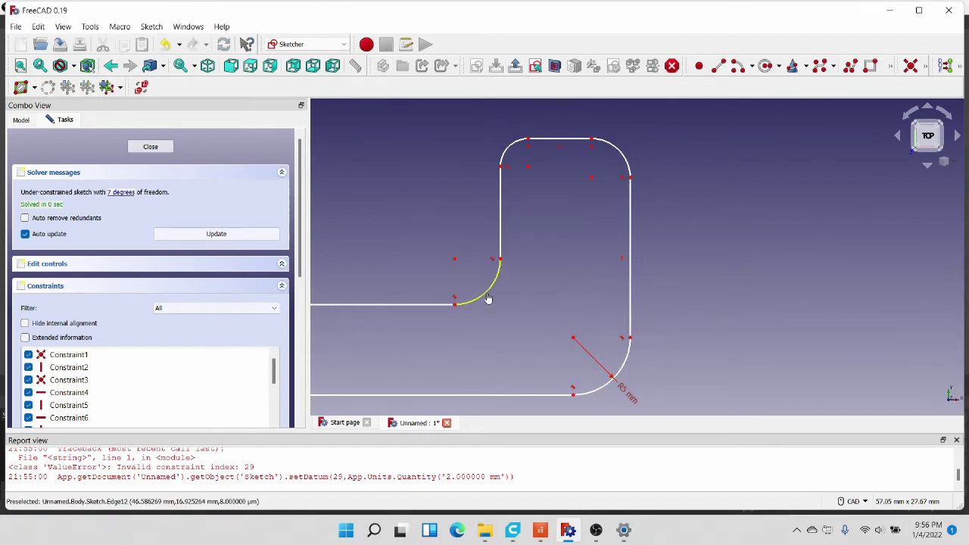
left_click(506, 157)
left_click(623, 153)
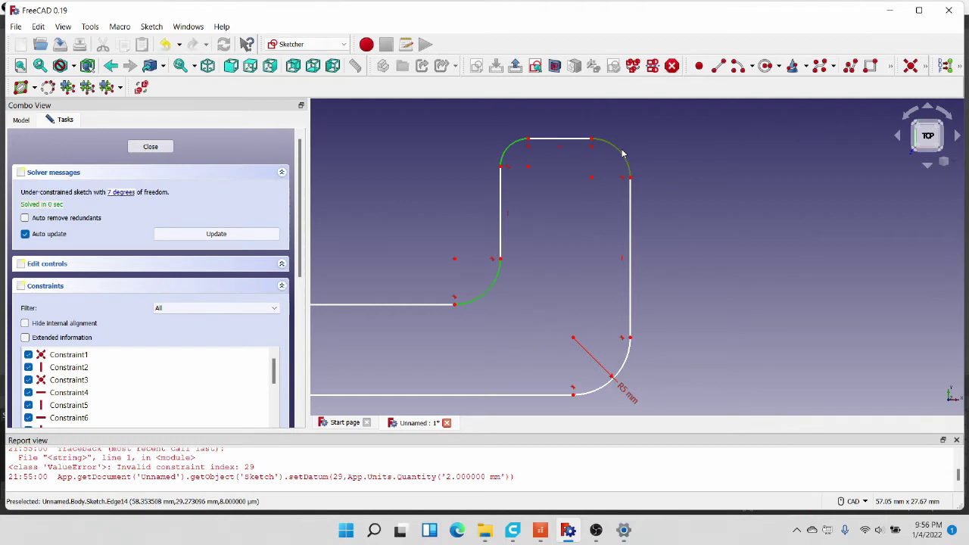
key("e")
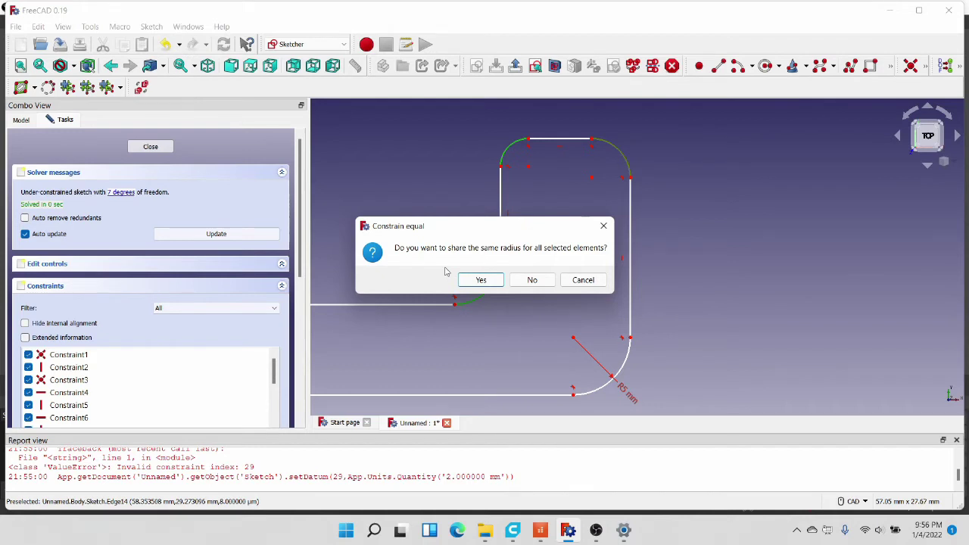
left_click(481, 280)
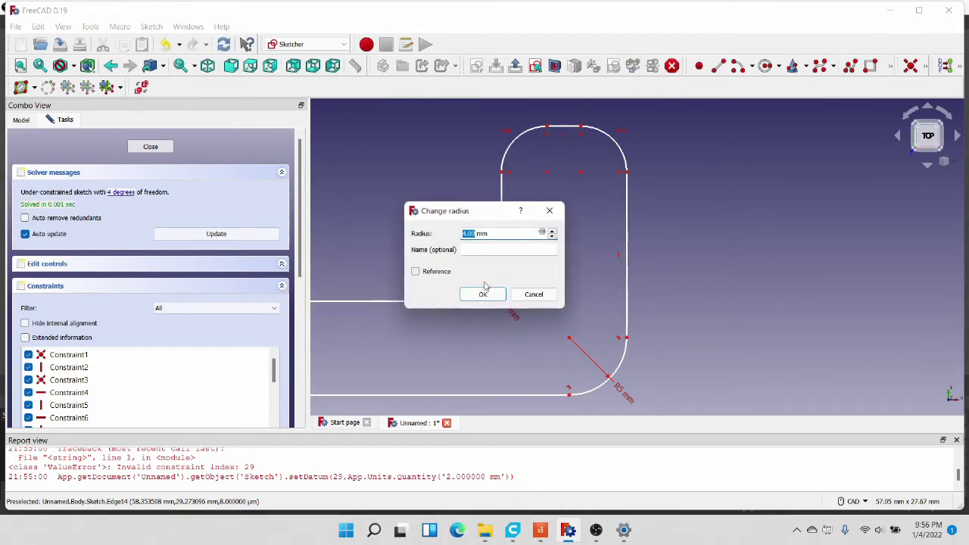
type("1.5")
left_click(484, 292)
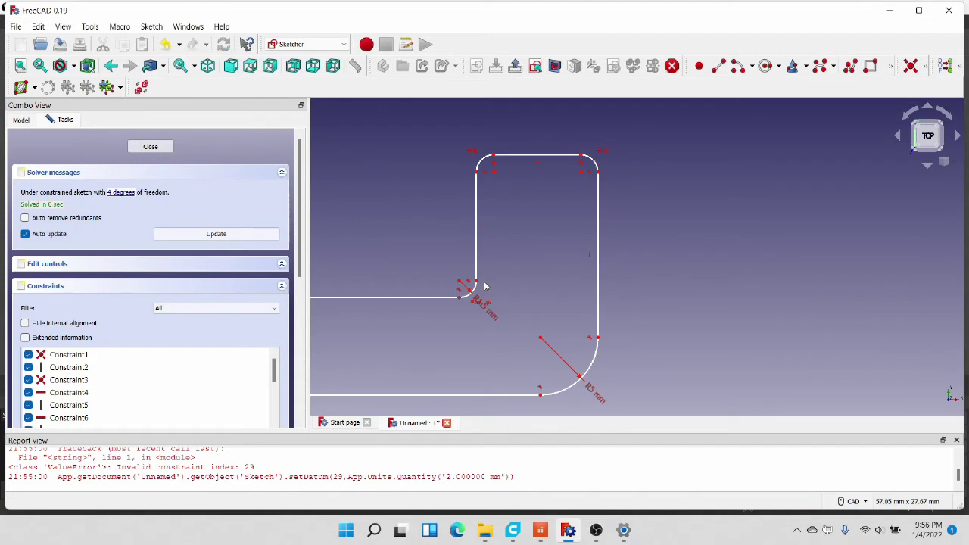
Step: Set the arm's thickness between its upper and lower corners on the upright to 5 mm
key("Left")
key("Right")
key("Right")
key("Right")
key("Right")
key("Right")
key("Right")
key("Right")
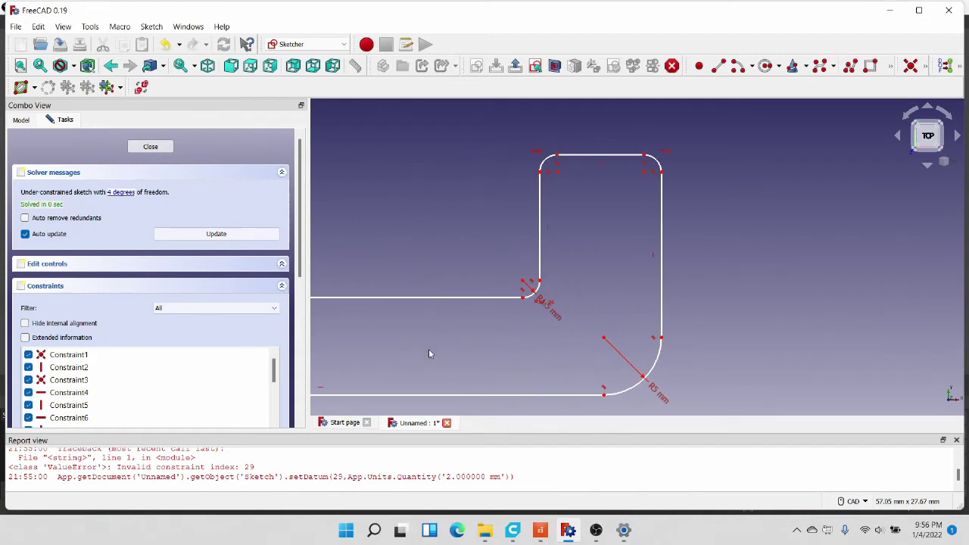
key("Right")
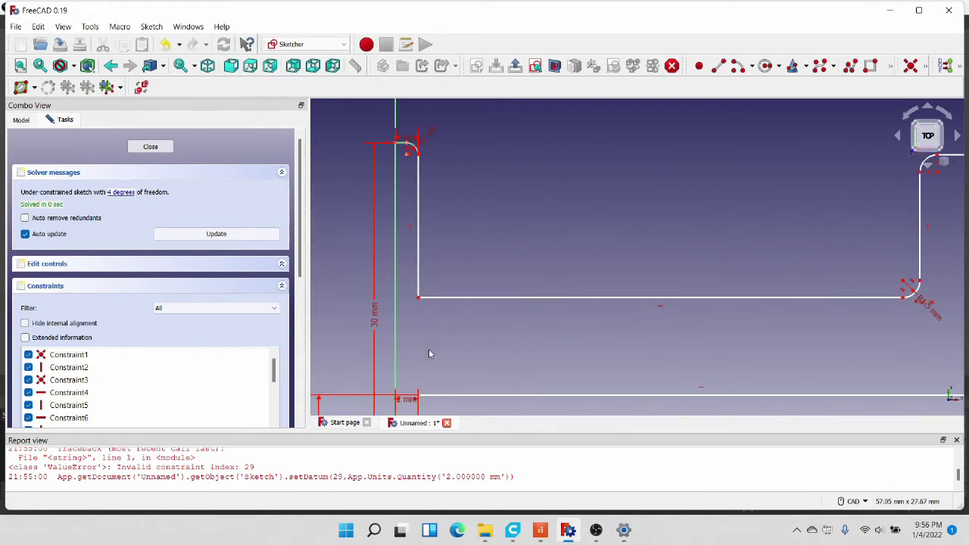
left_click(420, 299)
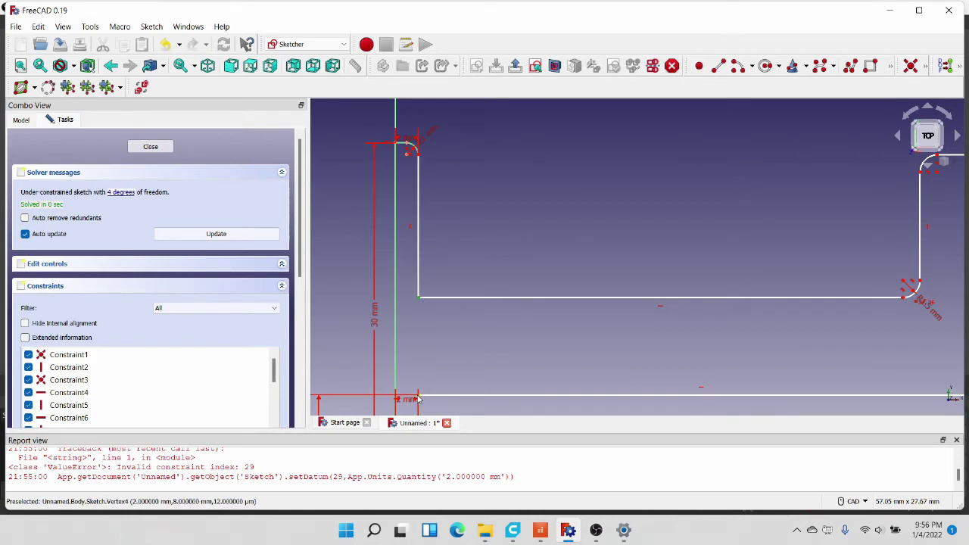
key("i")
type("5")
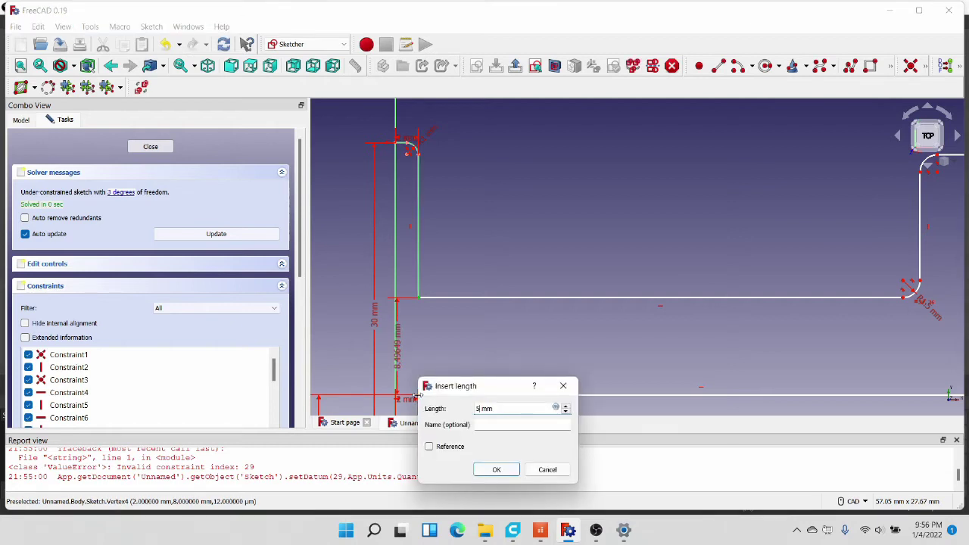
key("Return")
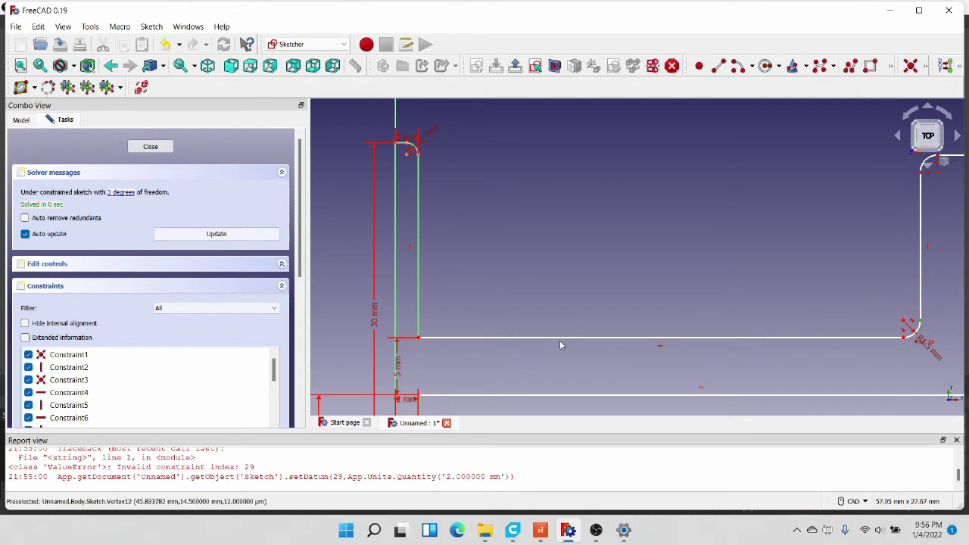
Step: Set the horizontal distance from the arm's upper corner on the upright to the hook's inner vertical edge to 18 mm
left_click(420, 341)
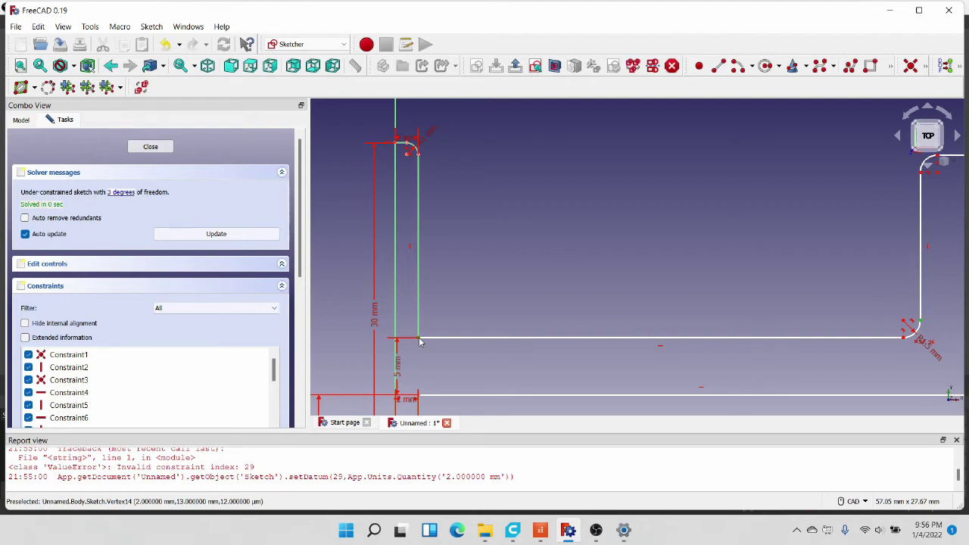
type("l")
type("18")
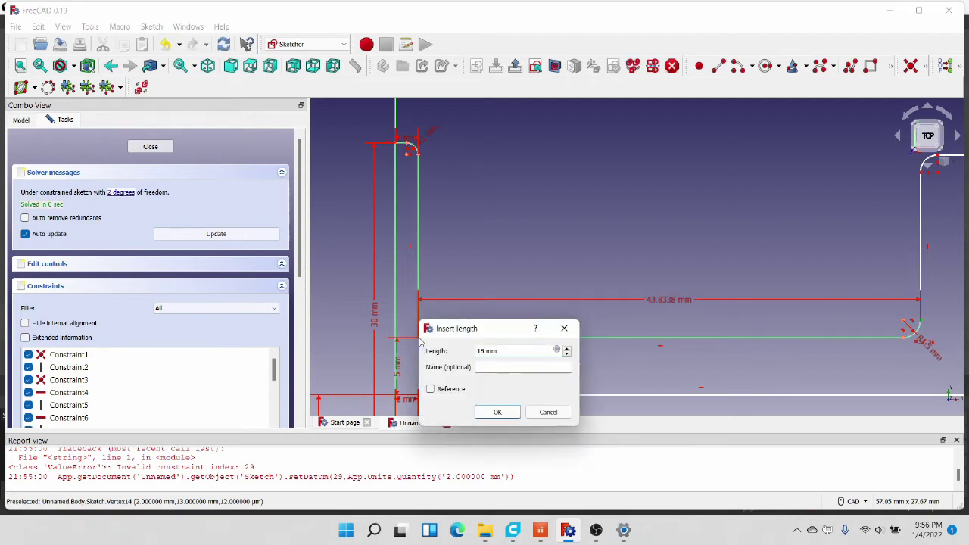
key("Return")
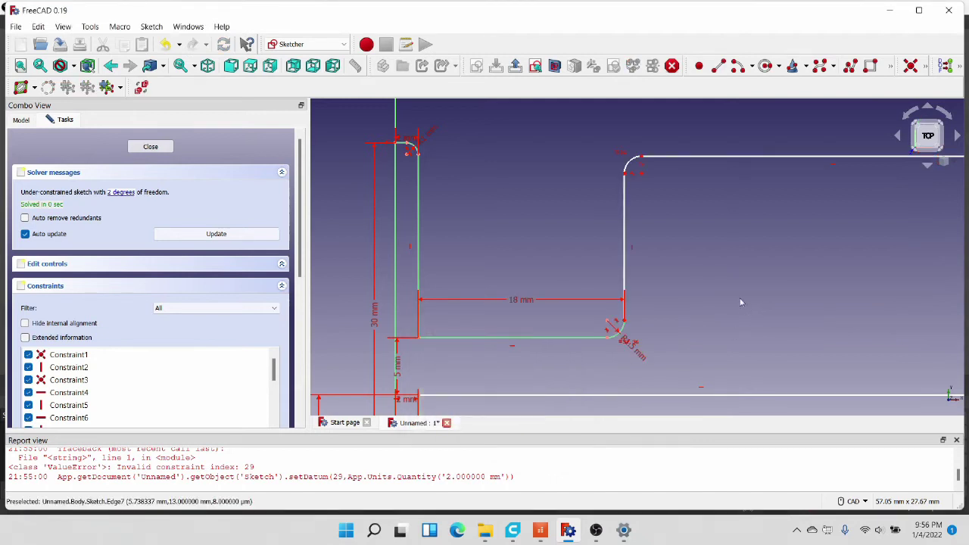
left_click(625, 176)
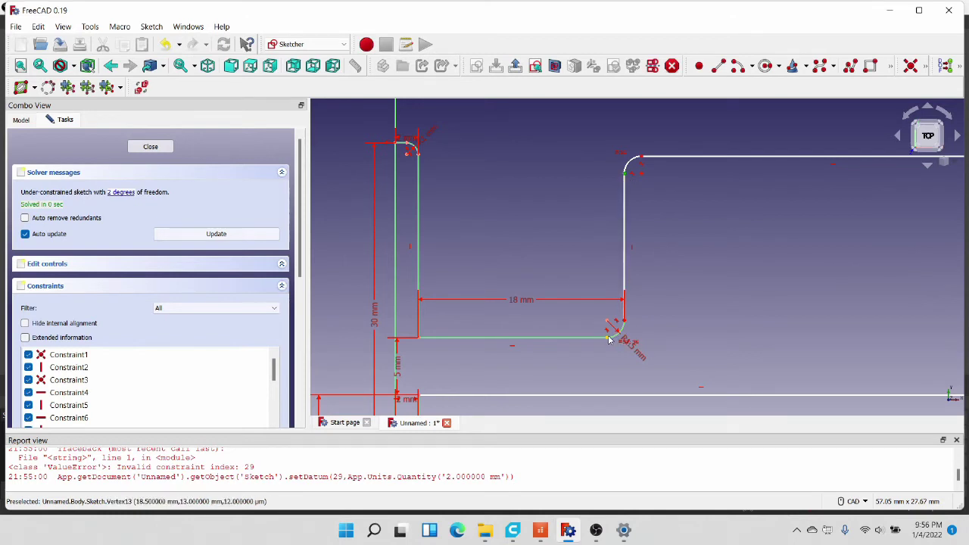
left_click(642, 159)
key("i")
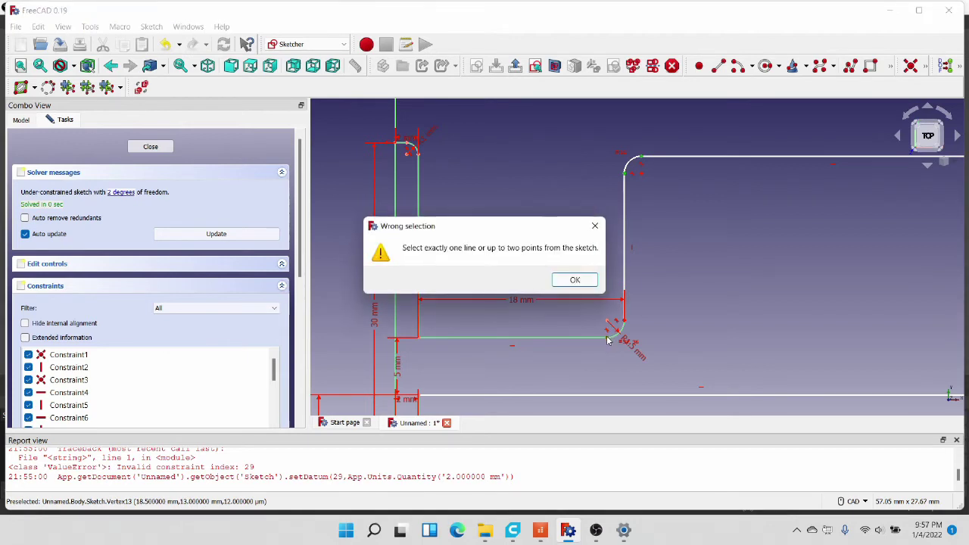
key("Return")
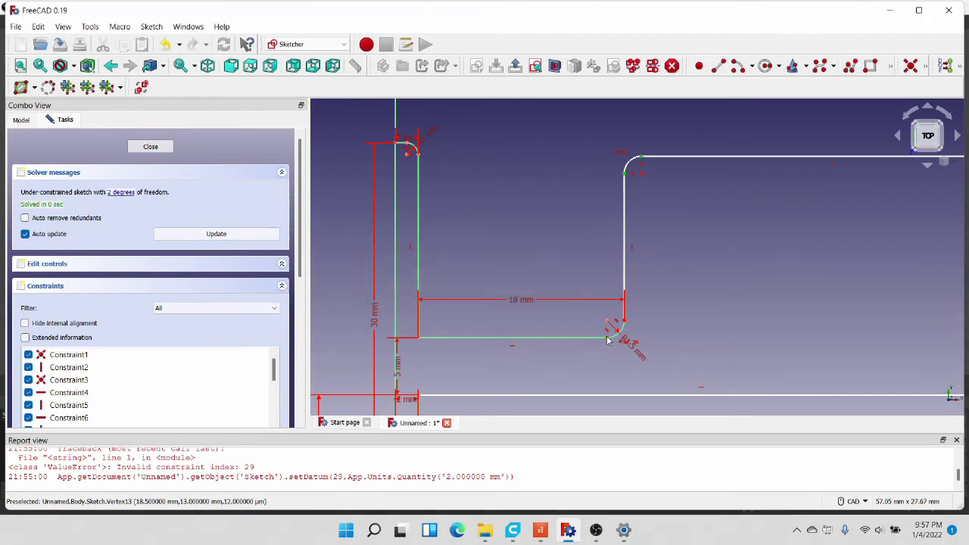
left_click(646, 149)
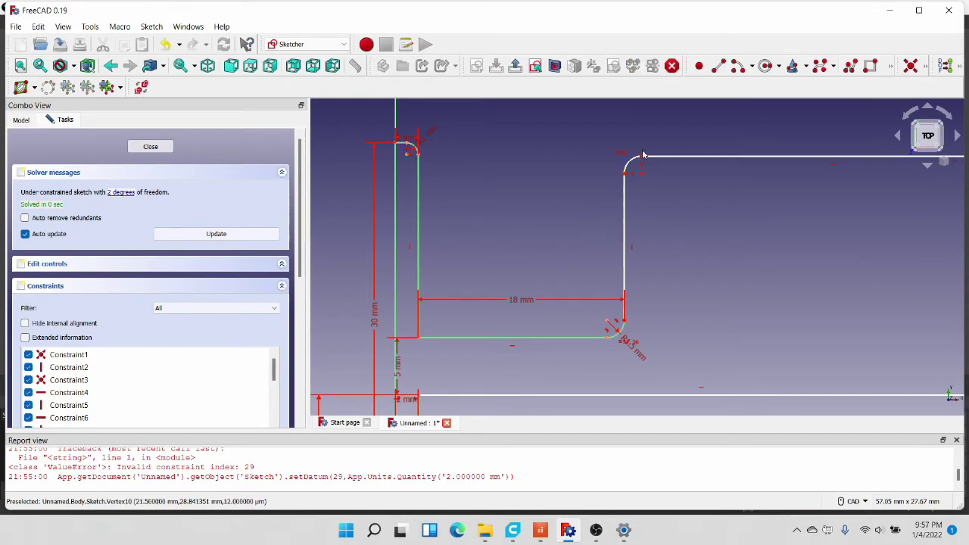
Step: Set the vertical distance from the arm's upper edge to the hook's top edge, between the fillet endpoints, to 8 mm
left_click(642, 158)
left_click(607, 337)
key("i")
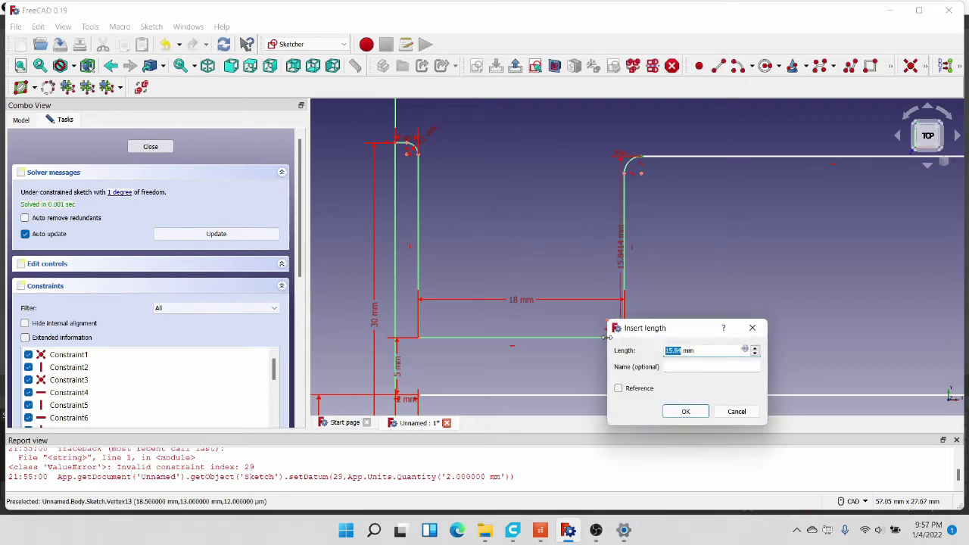
type("8")
key("Return")
Step: Set the hook's width between the lower endpoints of its two top fillets to 5 mm
key("Right")
key("Right")
key("Left")
key("Left")
key("Left")
key("Left")
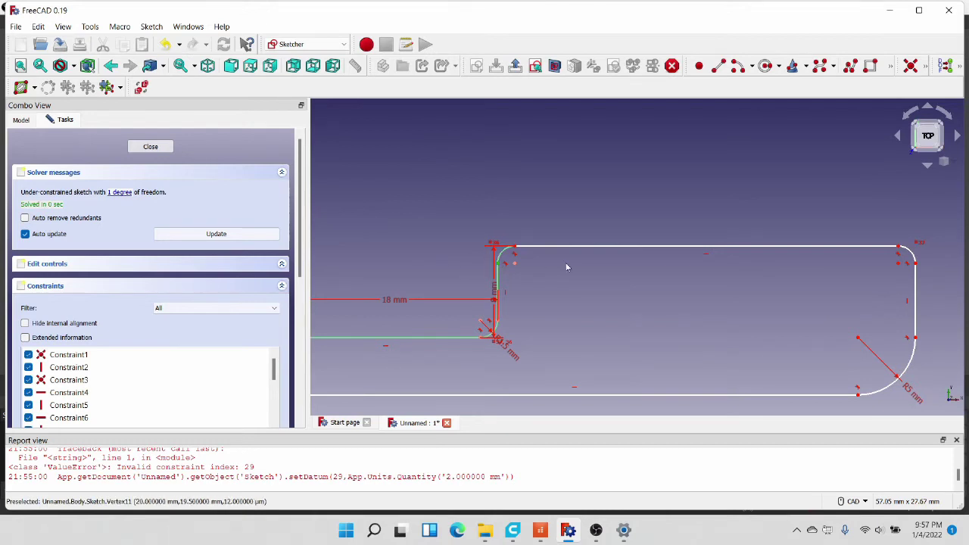
left_click(916, 266)
type("5")
key("Return")
Step: Finish editing the sketch and pad the hook profile into a solid
key("Left")
key("Left")
key("Left")
key("Left")
key("Left")
key("Left")
key("Up")
key("Up")
key("Down")
key("Down")
key("Down")
left_click(150, 148)
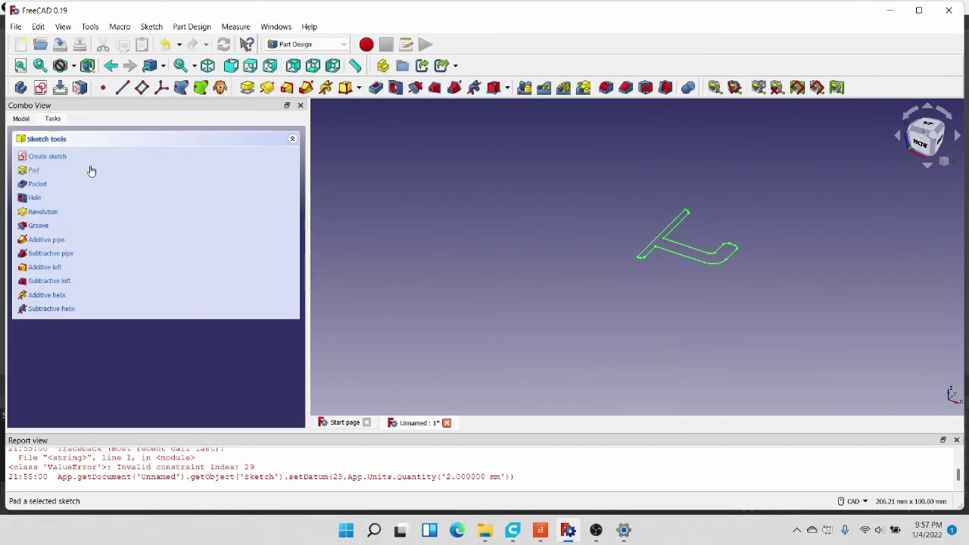
left_click(33, 171)
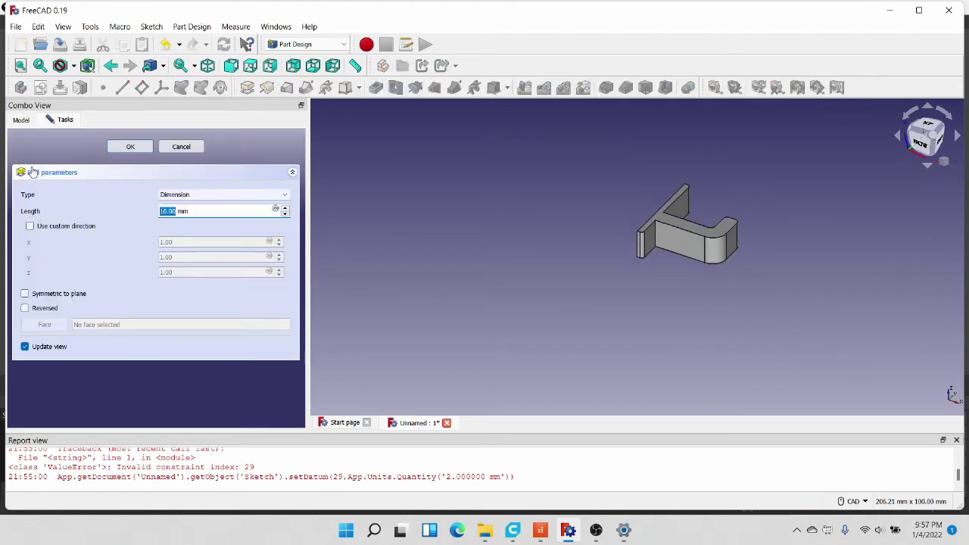
key("Escape")
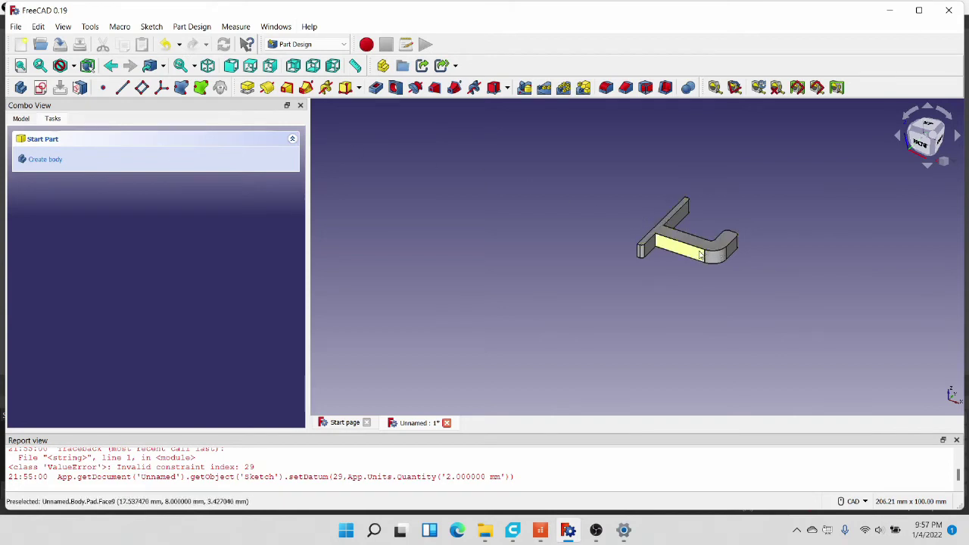
Step: Switch to the Part workbench and start a Fillet on the padded hook
left_click(309, 45)
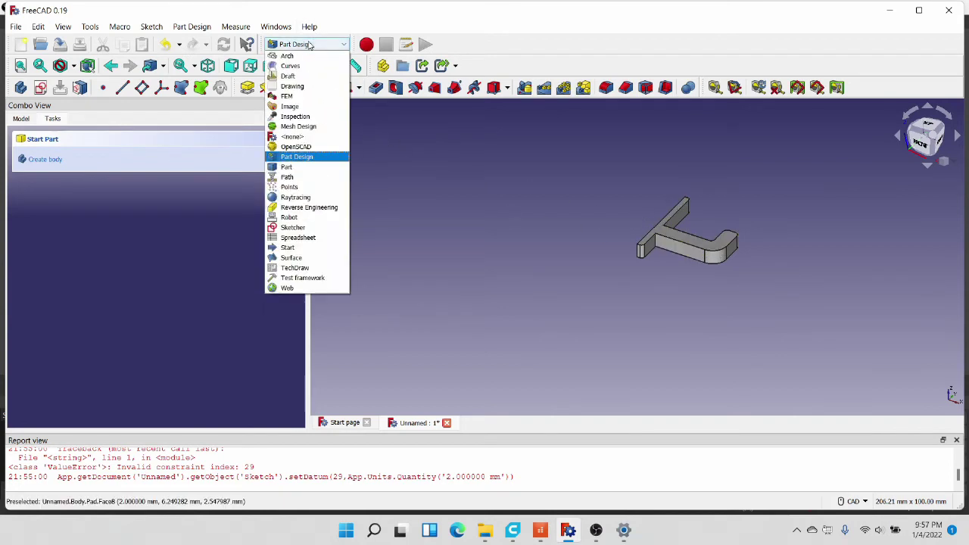
left_click(299, 165)
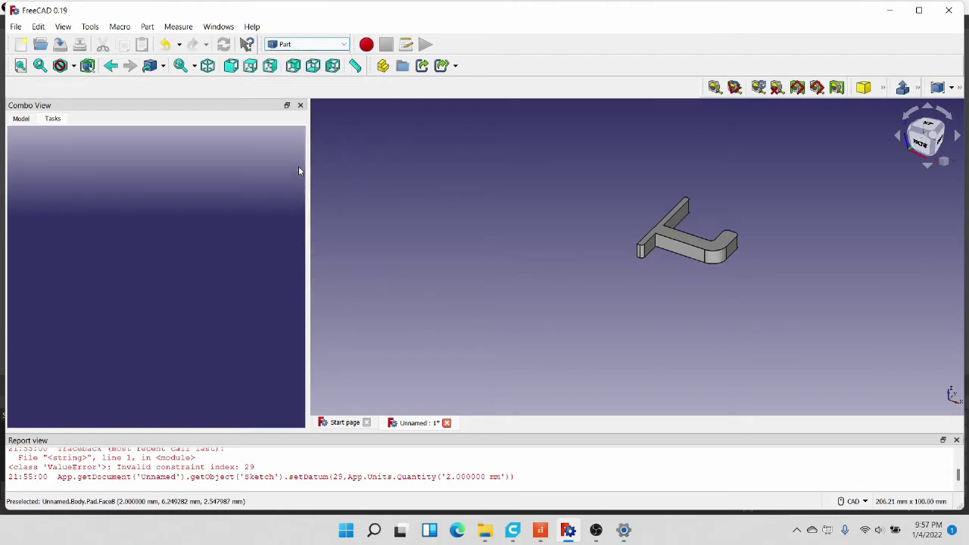
left_click(683, 247)
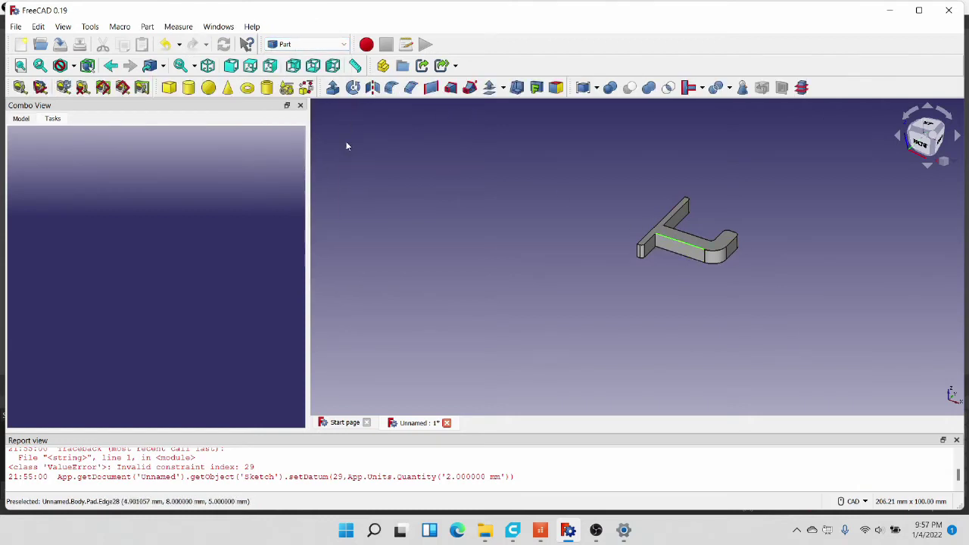
left_click(392, 88)
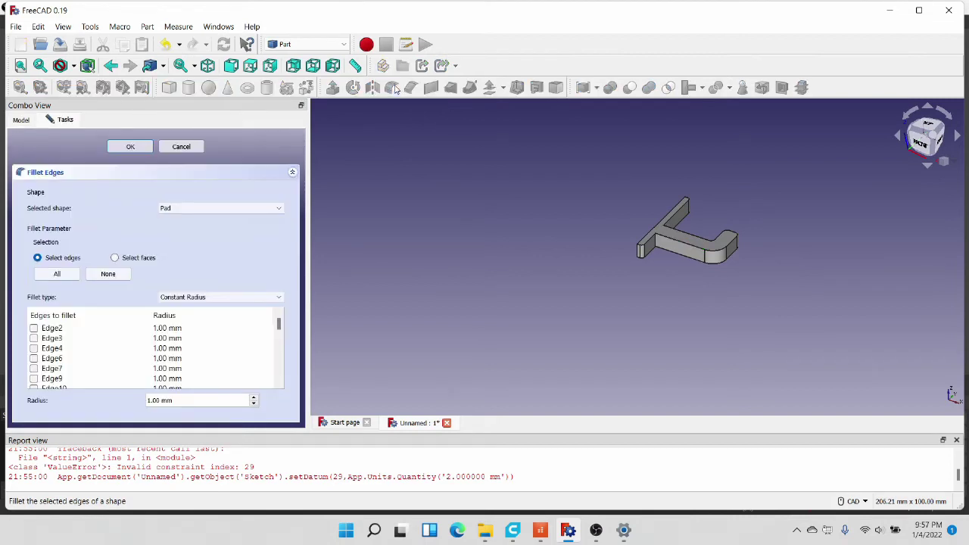
Step: Mark the upper and lower edges along the arm's outer side and around the hook's outer bend for filleting
left_click(692, 245)
left_click(718, 251)
left_click(732, 243)
left_click(732, 255)
left_click(714, 263)
left_click(687, 262)
middle_click_drag(791, 217, 568, 265)
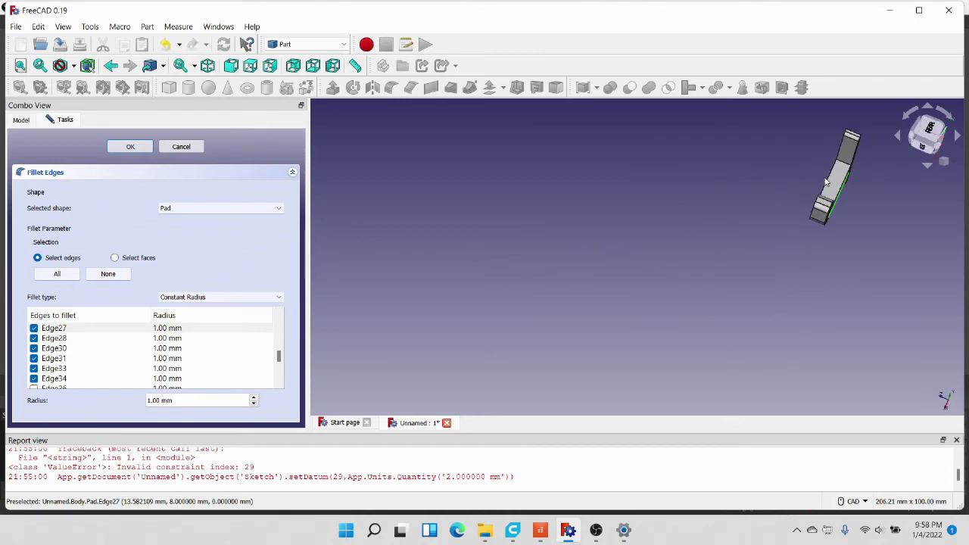
Step: Add the edges on the arm's inner side and around one side of the hook's upturned tip to the fillet selection
left_click(825, 182)
scroll(840, 182, "up", 5)
left_click(839, 183)
middle_click_drag(838, 183, 796, 236)
left_click(784, 238)
left_click(781, 253)
left_click(776, 262)
left_click(764, 268)
left_click(755, 279)
middle_click_drag(765, 312, 802, 285)
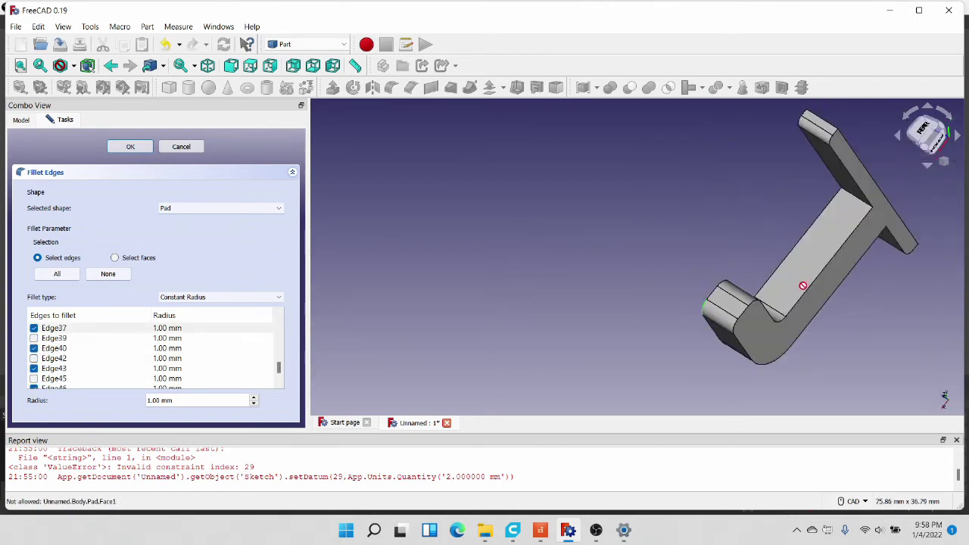
Step: Add the remaining edges on the opposite side of the arm, inner bend, hook tip and outer bend to the fillet selection
left_click(793, 308)
left_click(775, 321)
left_click(763, 308)
left_click(747, 306)
left_click(735, 324)
left_click(740, 340)
left_click(757, 362)
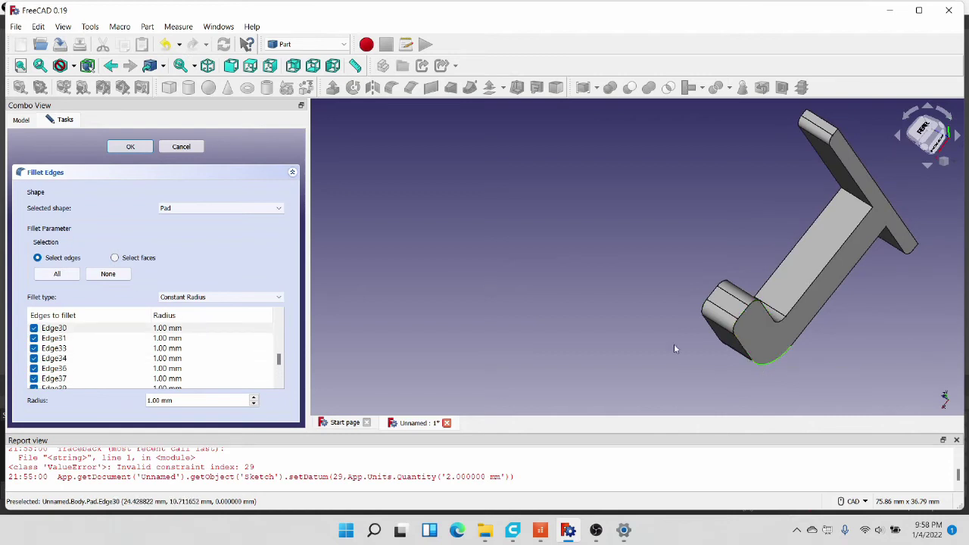
middle_click_drag(708, 373, 608, 356)
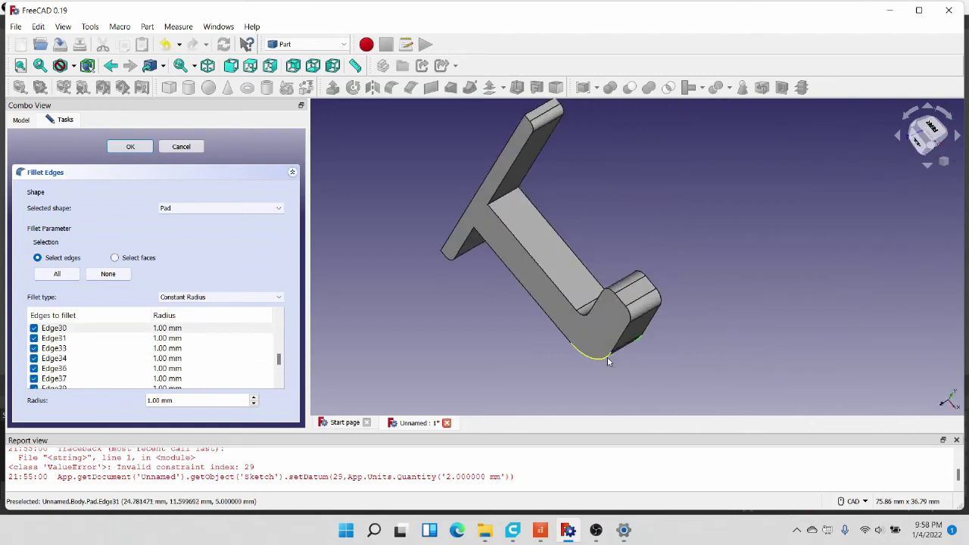
Step: Set the fillet radius to 2.45 mm and apply it to the selected edges
triple_click(201, 394)
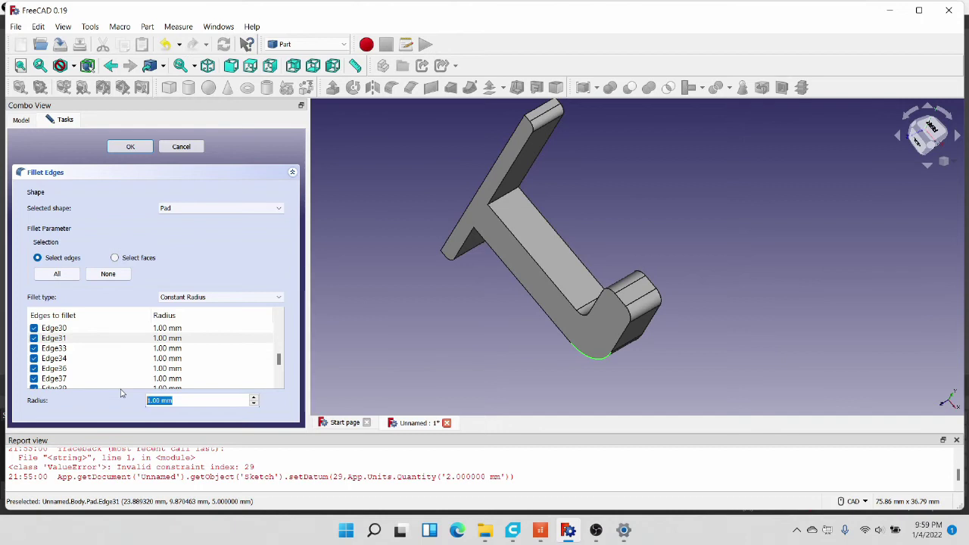
type("2.45")
left_click(143, 149)
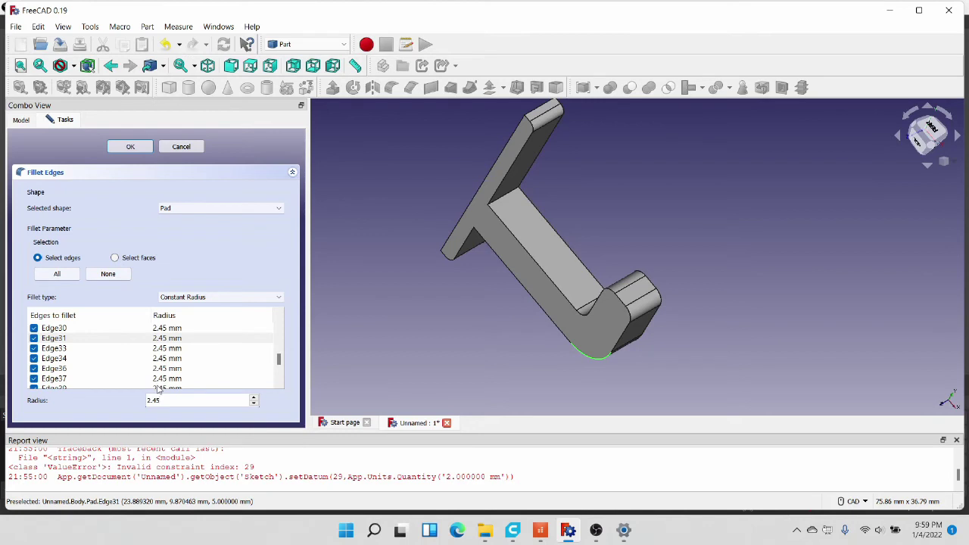
left_click(130, 146)
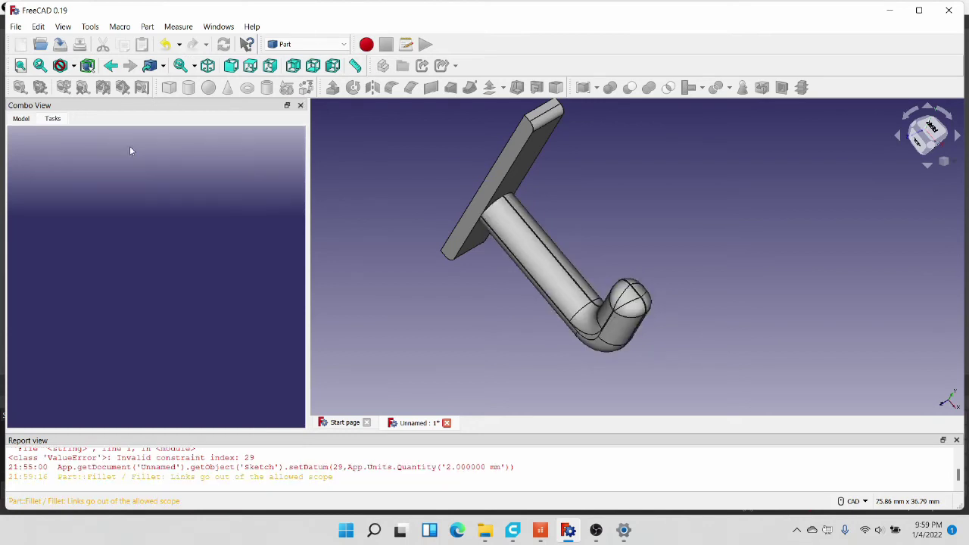
Step: Select the filleted hook in the model tree and switch to the Mesh Design workbench
scroll(467, 309, "down", 1)
middle_click_drag(477, 316, 538, 286)
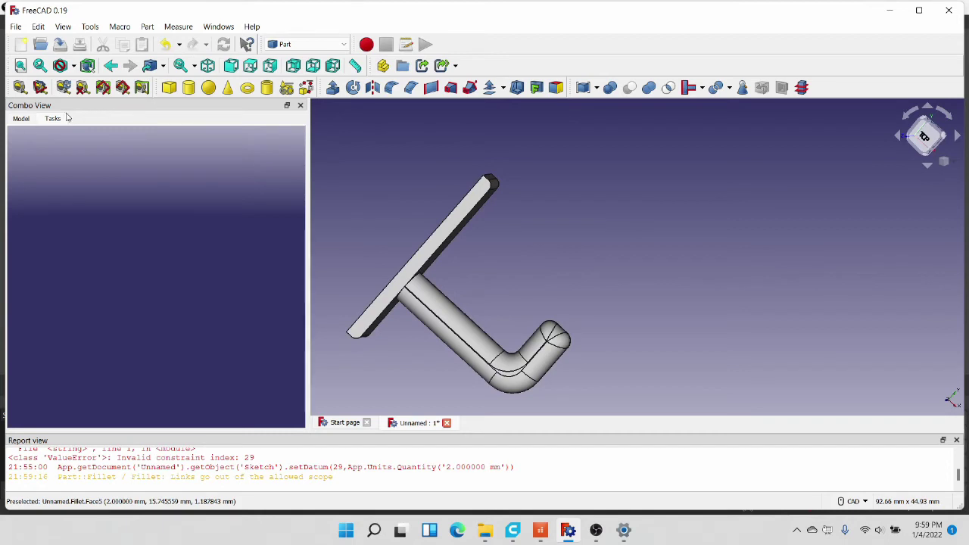
left_click(21, 119)
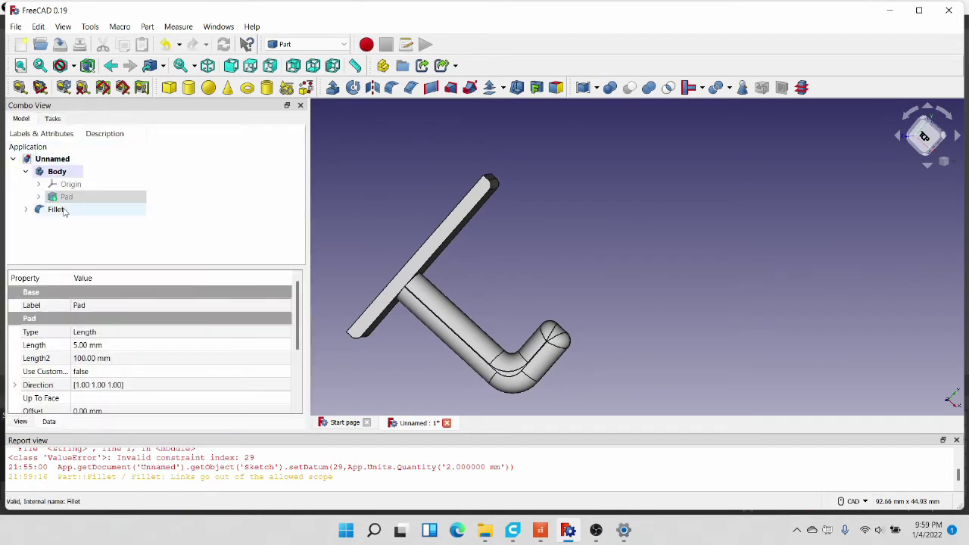
left_click(56, 210)
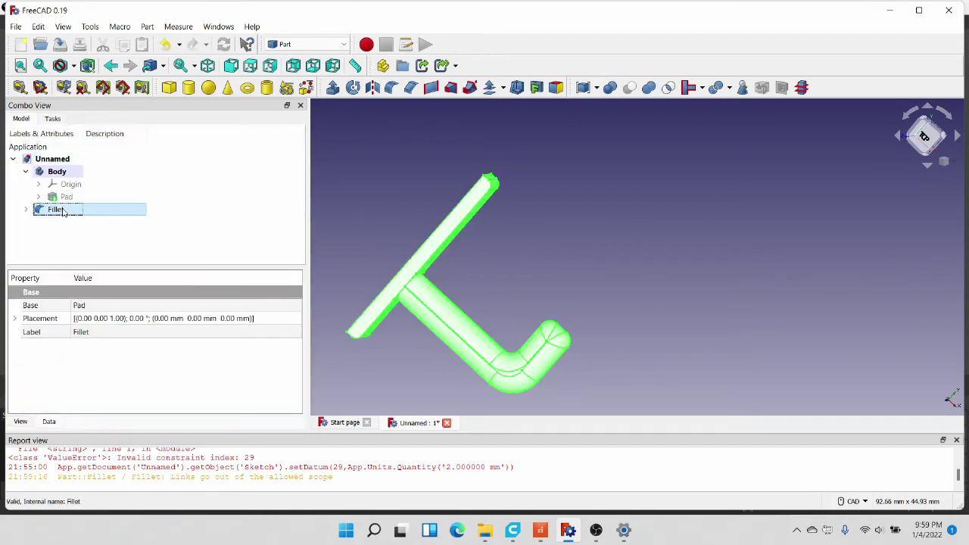
left_click(310, 44)
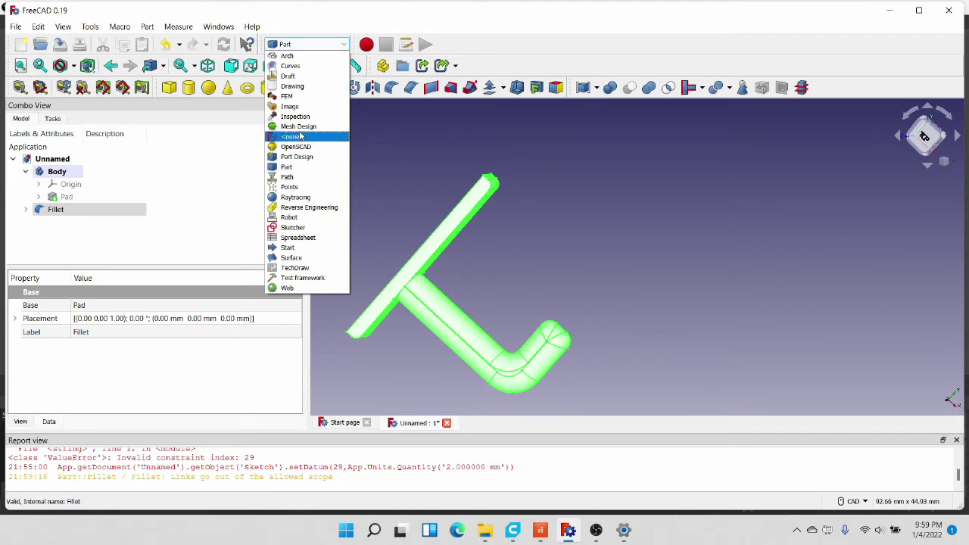
left_click(298, 126)
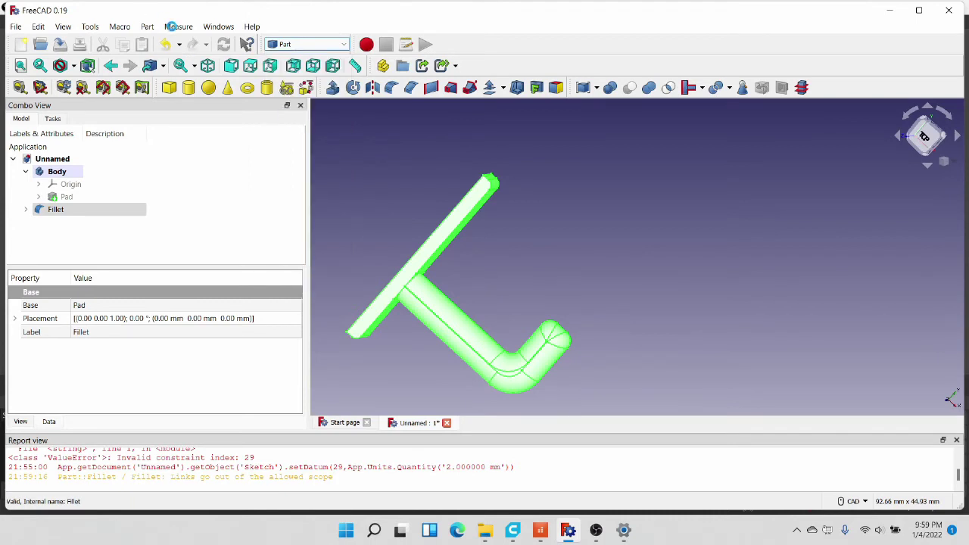
left_click(152, 28)
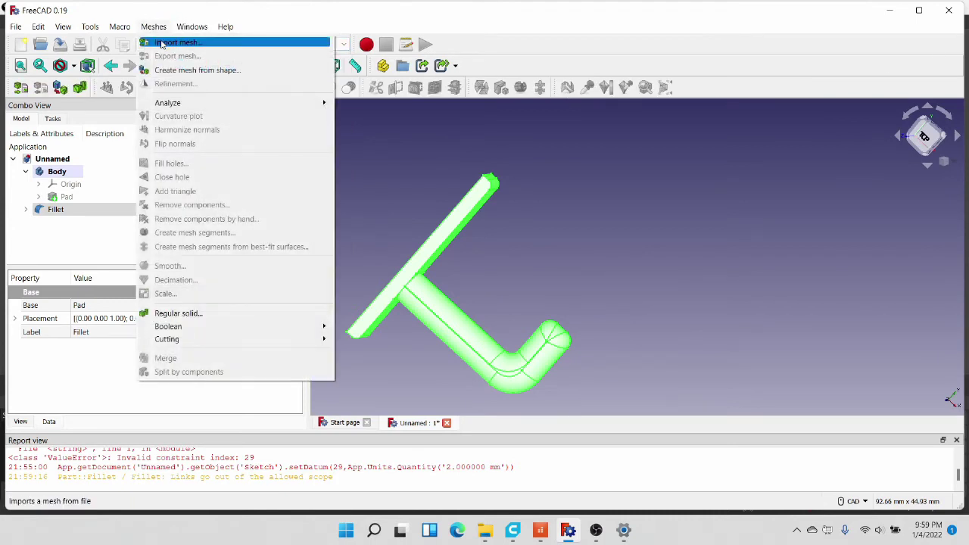
left_click(179, 43)
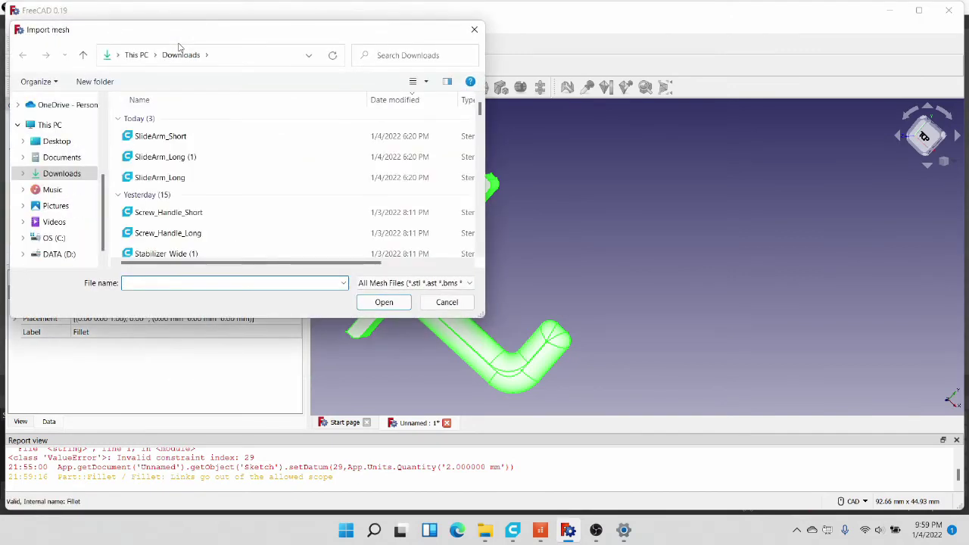
left_click(459, 300)
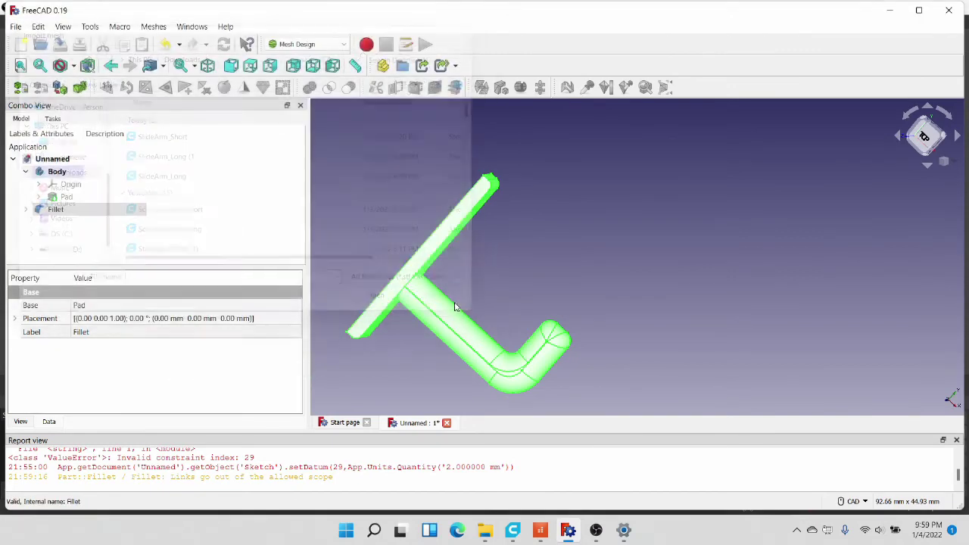
Step: Create a mesh from the filleted hook shape using the offered meshing settings
left_click(149, 28)
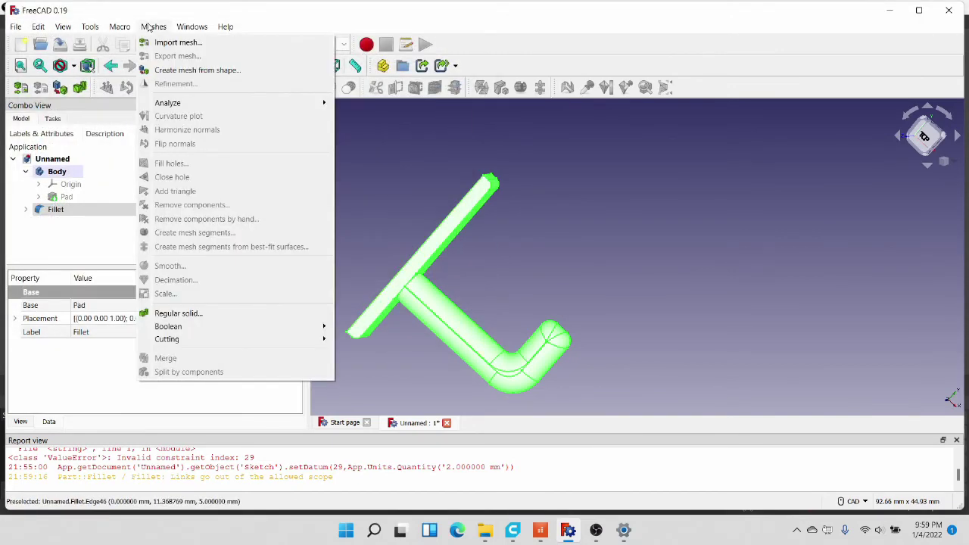
left_click(178, 67)
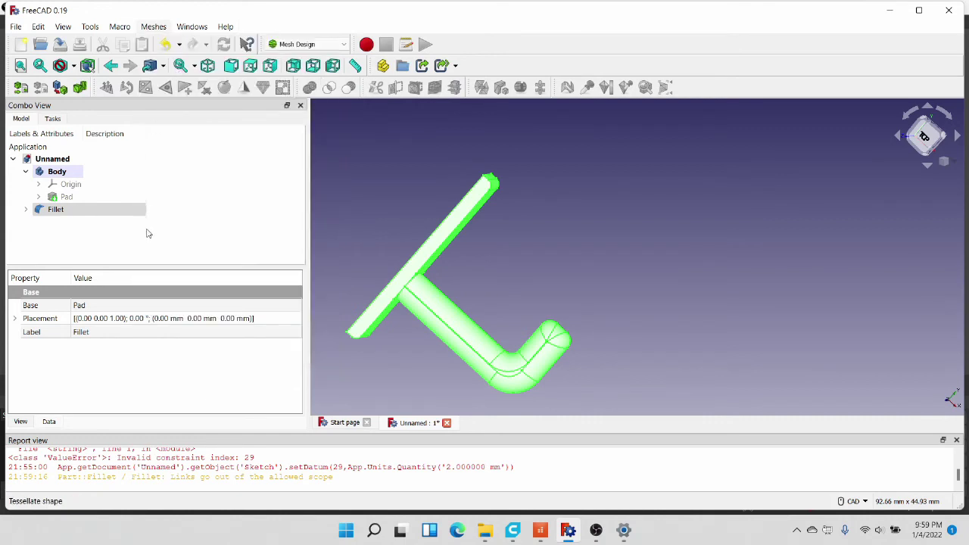
left_click(124, 146)
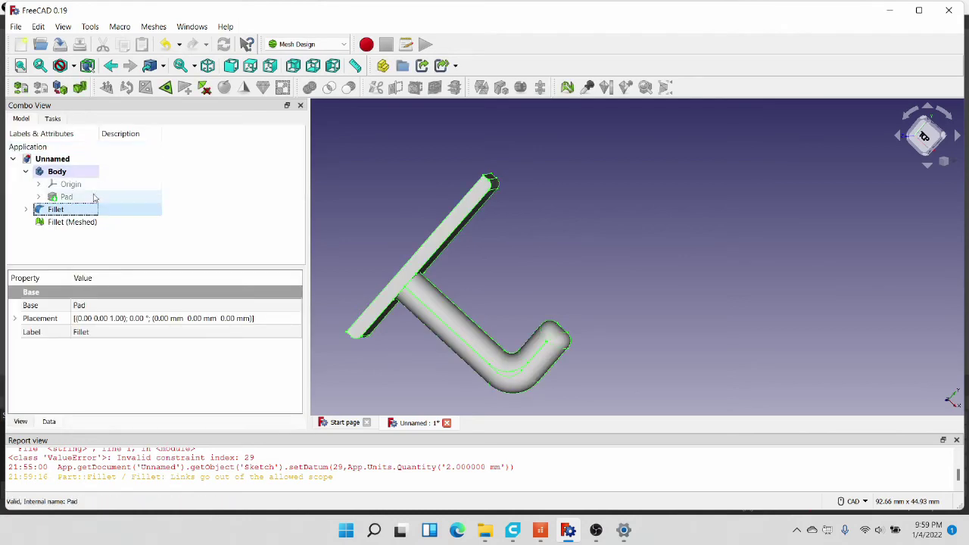
Step: Export the meshed hook to Downloads as a binary STL named coffee hook, replacing the existing file
left_click(75, 222)
right_click(78, 226)
key("Escape")
left_click(79, 238)
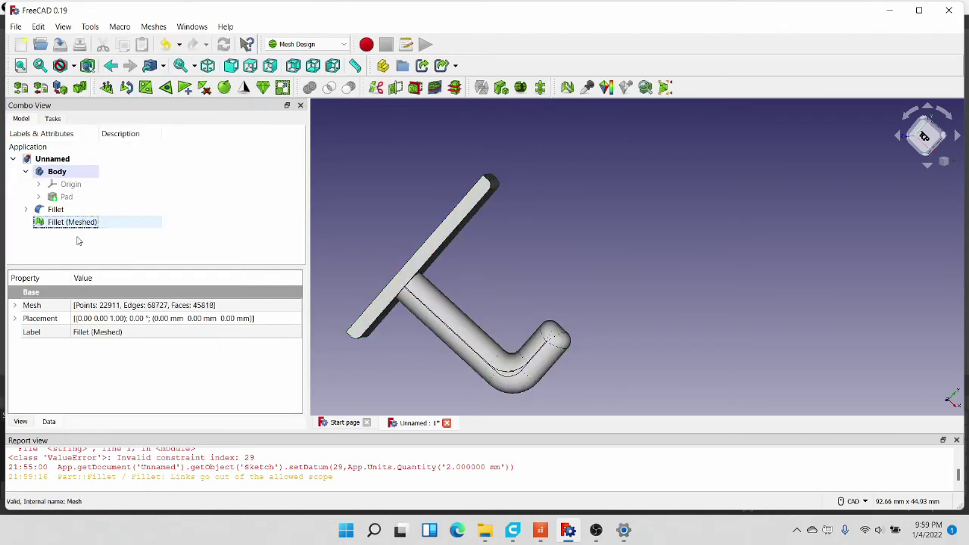
left_click(76, 228)
right_click(75, 228)
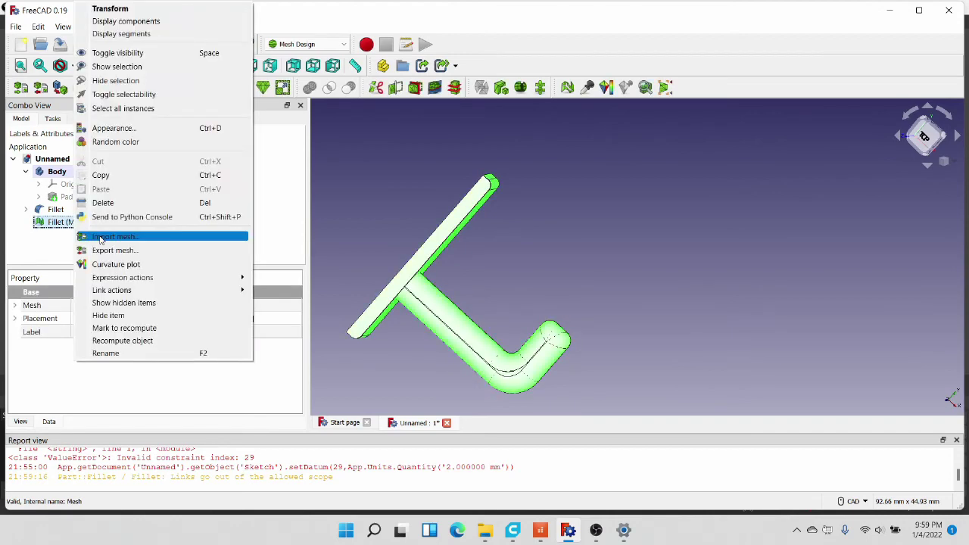
key("Escape")
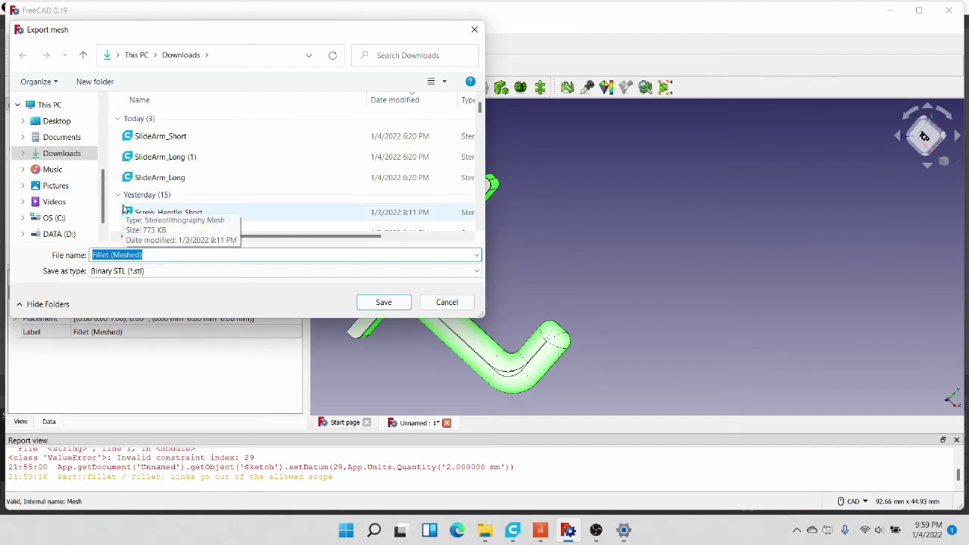
type("co")
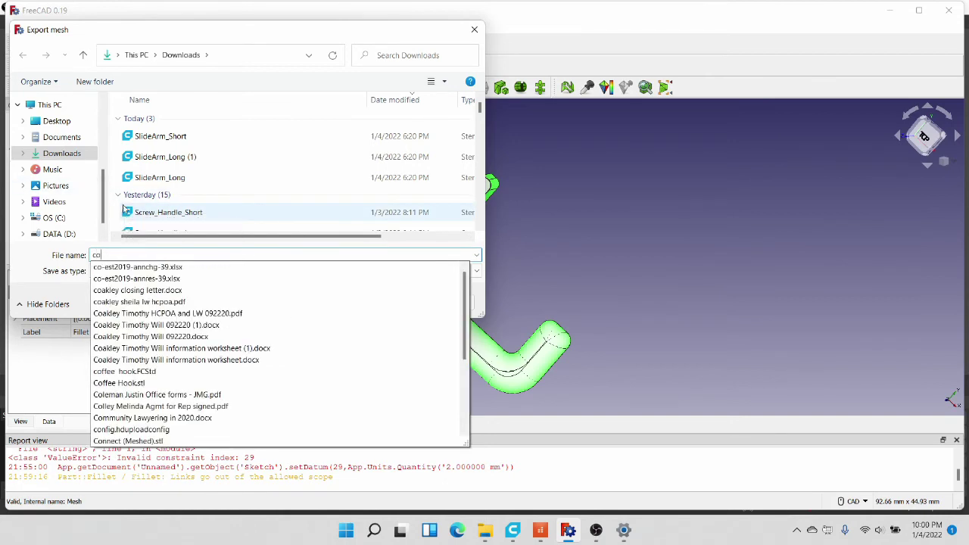
type("ffee hook")
key("Return")
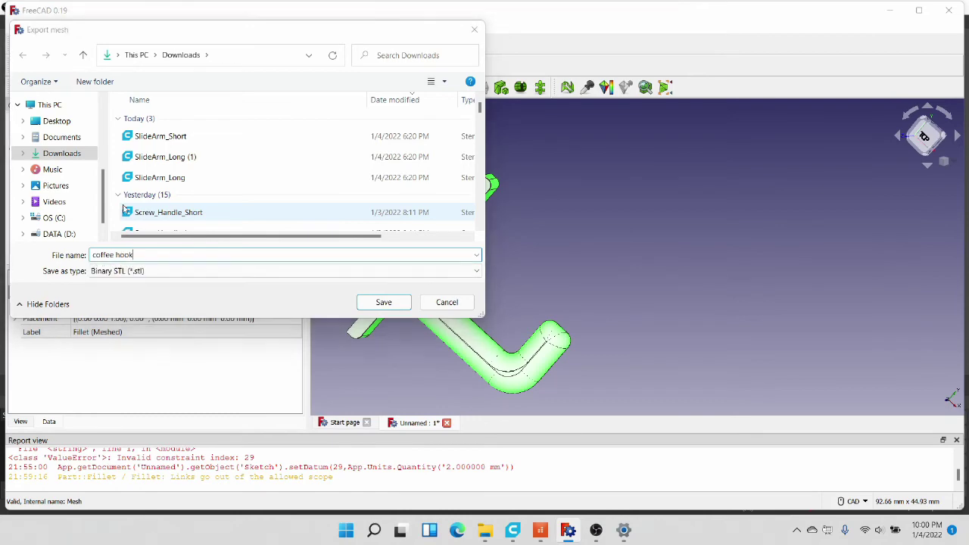
key("Left")
key("Return")
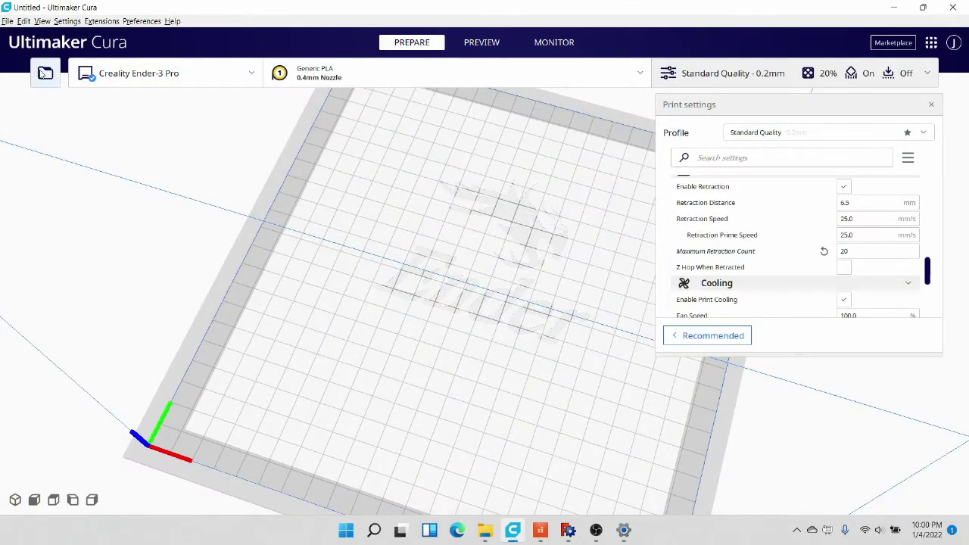
Step: Switch to Ultimaker Cura and load the Coffee Hook model from Downloads onto the build plate
left_click(45, 73)
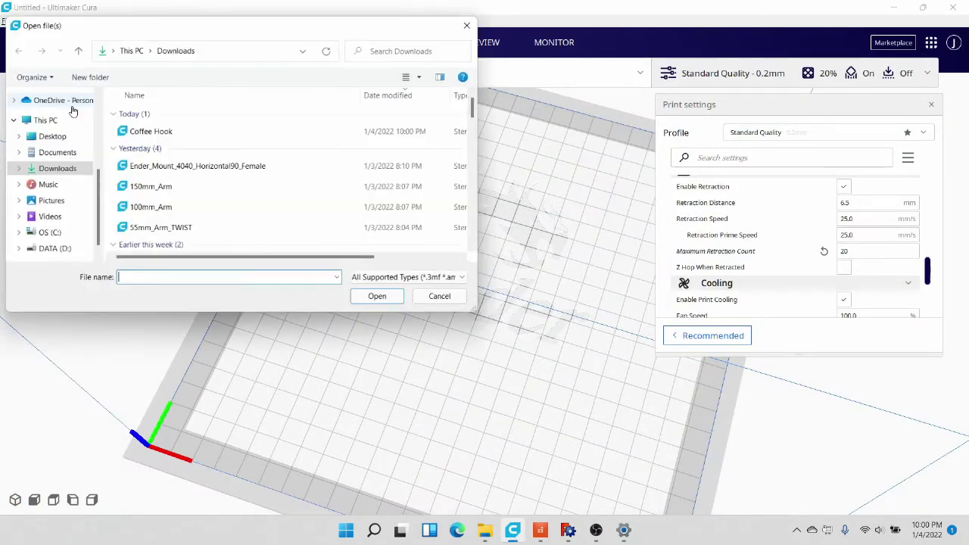
double_click(151, 130)
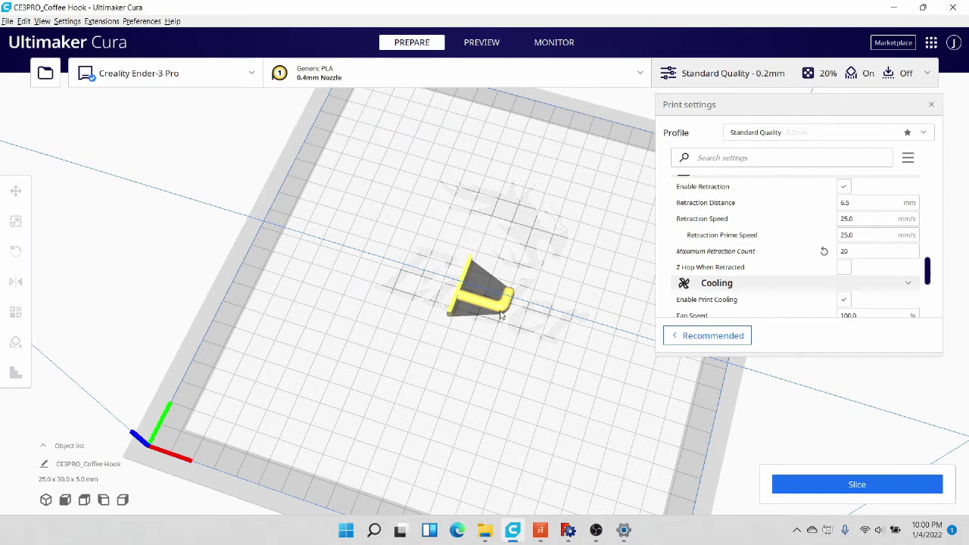
scroll(499, 314, "up", 5)
scroll(499, 314, "up", 1)
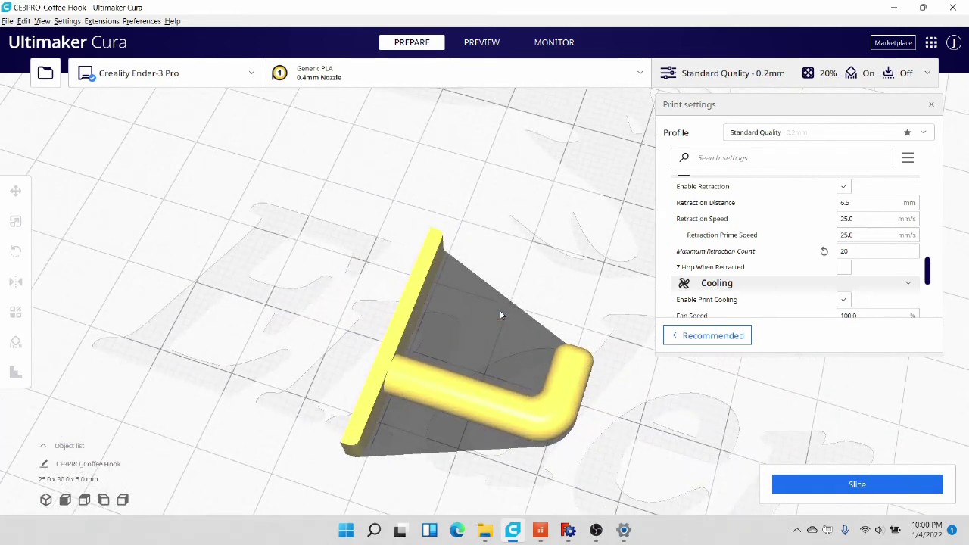
Step: Examine the hook on the build plate from above, from the side and from below, including its flat contact area
right_click_drag(499, 314, 500, 310)
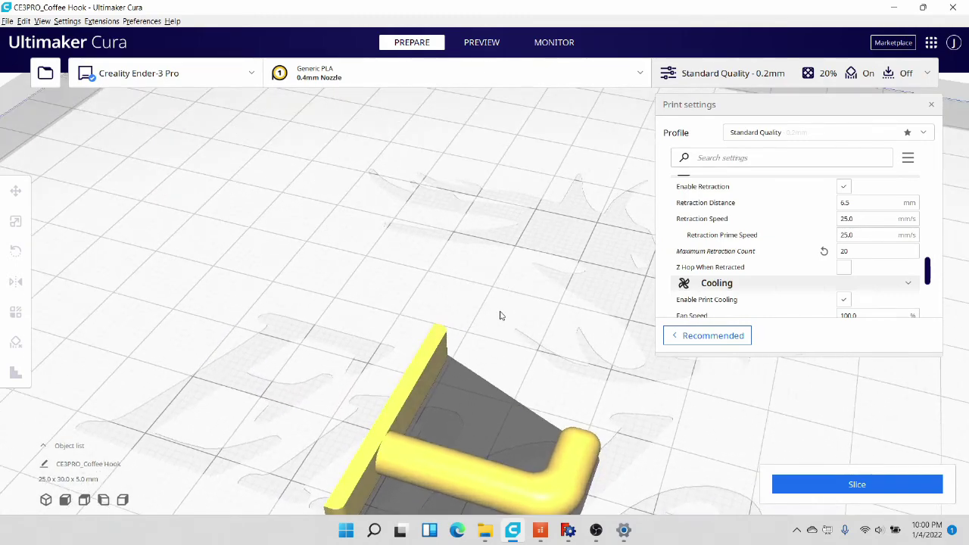
scroll(499, 316, "down", 2)
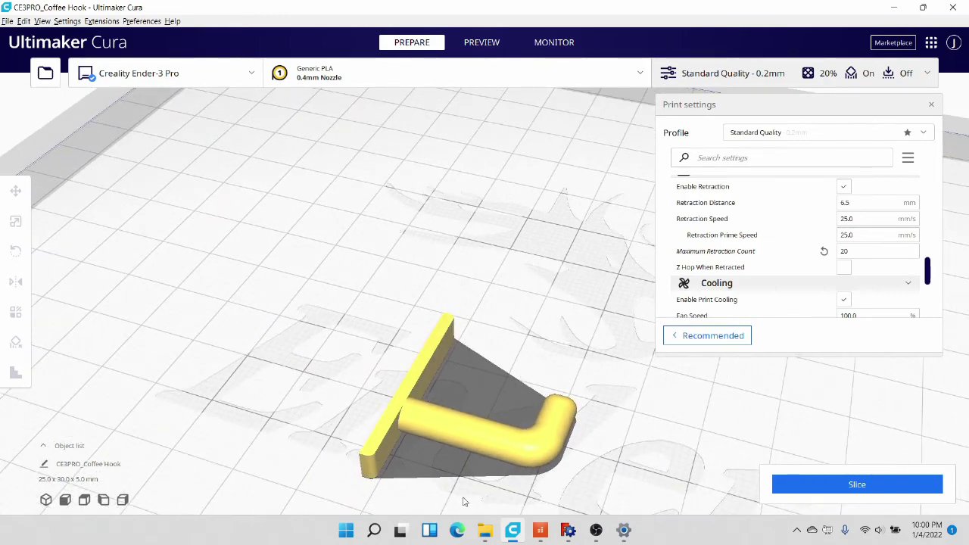
middle_click_drag(461, 499, 480, 421)
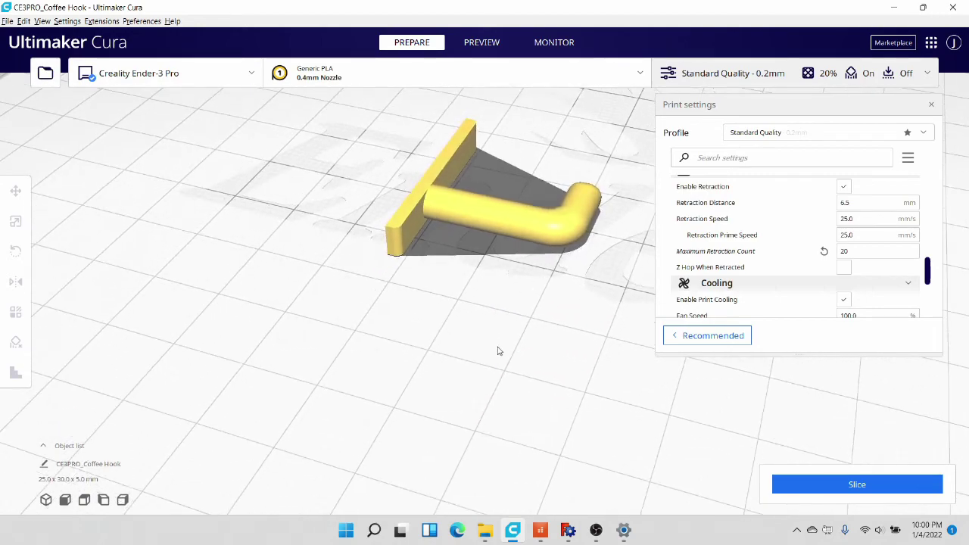
key("Up")
key("Up")
key("Up")
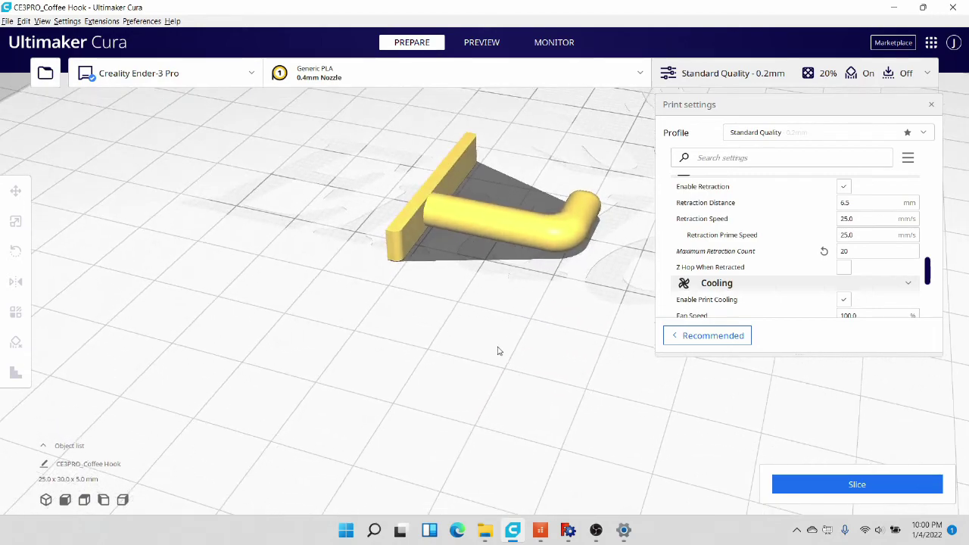
key("Up")
key("Up")
key("Up")
key("Up")
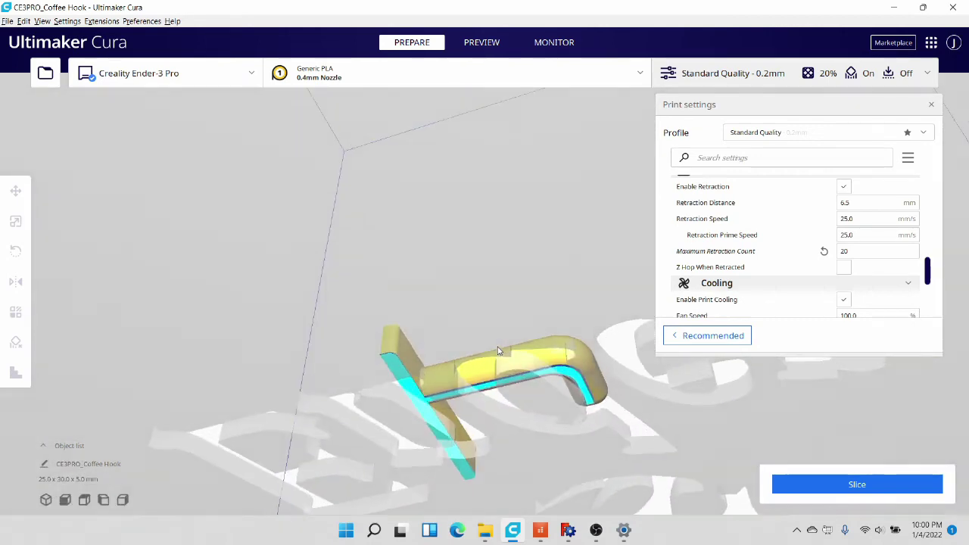
key("Up")
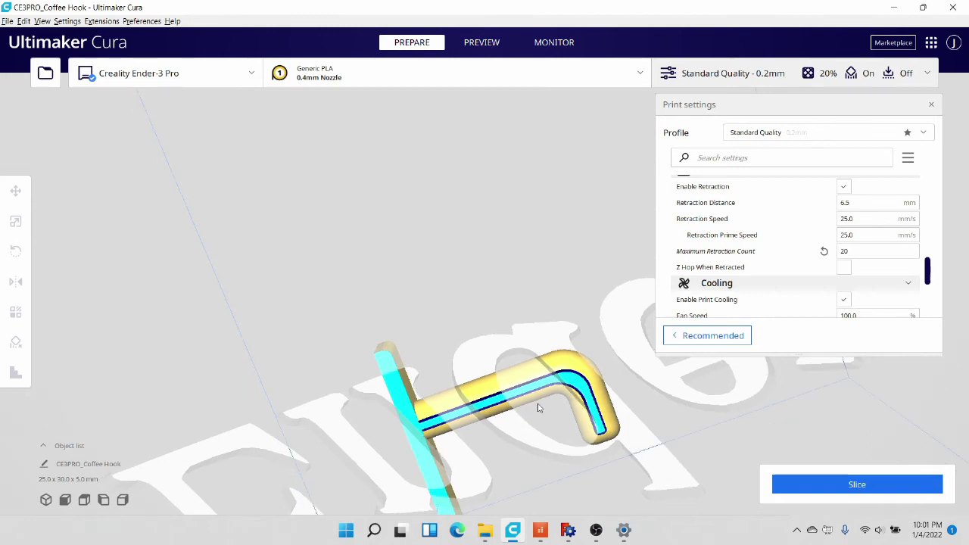
key("Up")
key("Up")
key("Up")
key("Up")
key("Up")
key("Up")
key("Up")
key("Up")
key("Up")
key("Up")
key("Up")
key("Up")
key("Up")
key("Up")
key("Up")
key("Up")
key("Up")
key("Up")
key("Up")
key("Up")
key("Up")
key("Up")
key("Up")
key("Up")
key("Up")
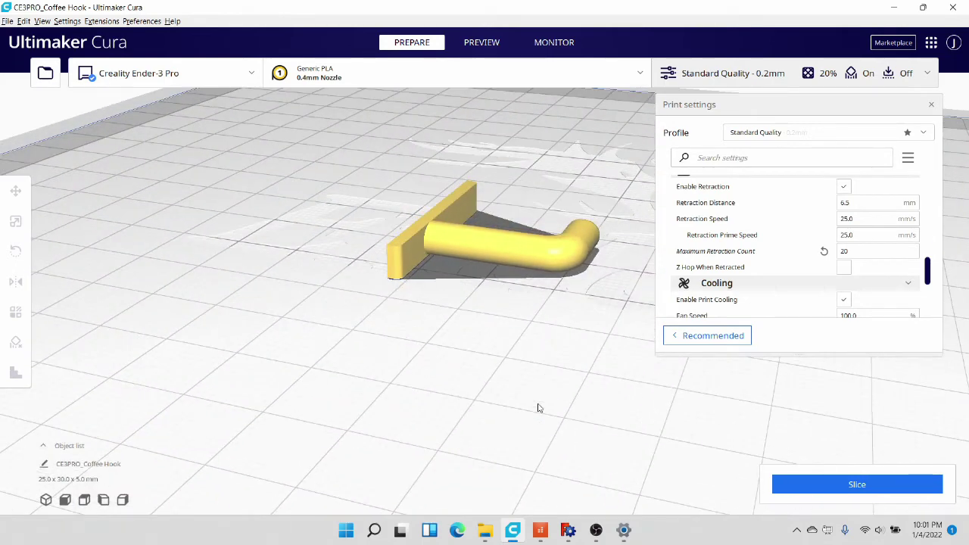